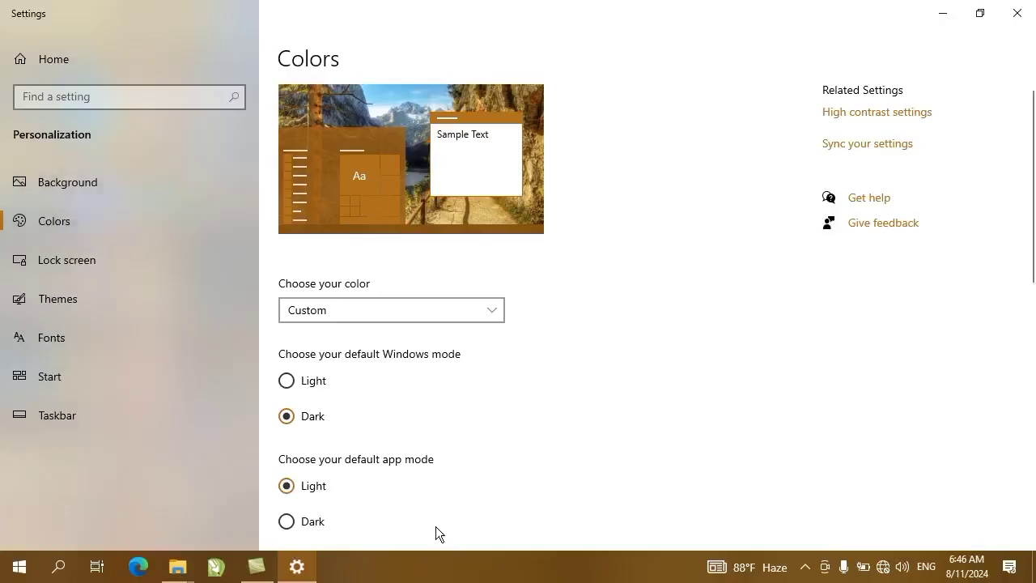
View the Start menu's current colors and set the color choice to Light.
left_click(13, 571)
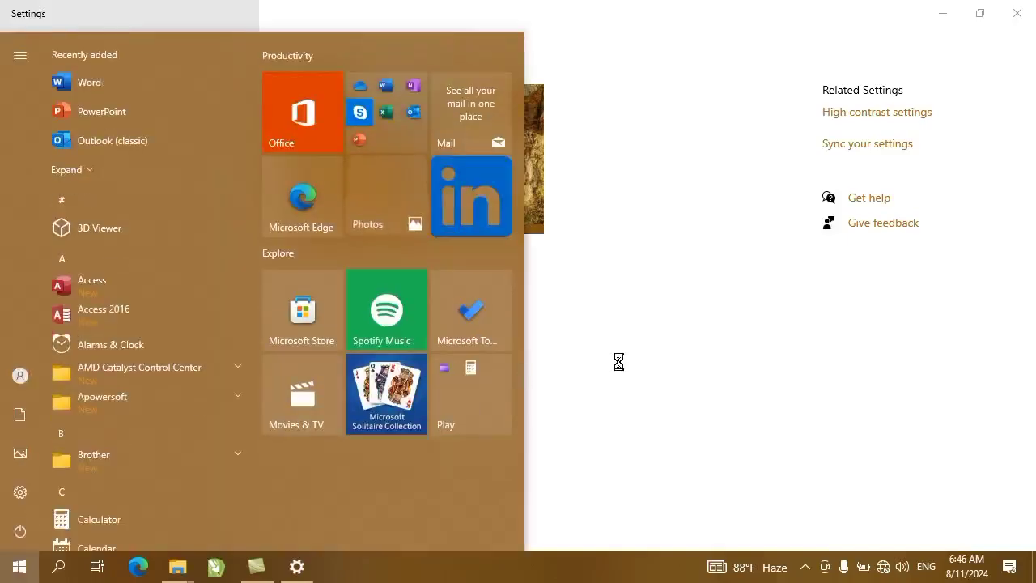
left_click(639, 152)
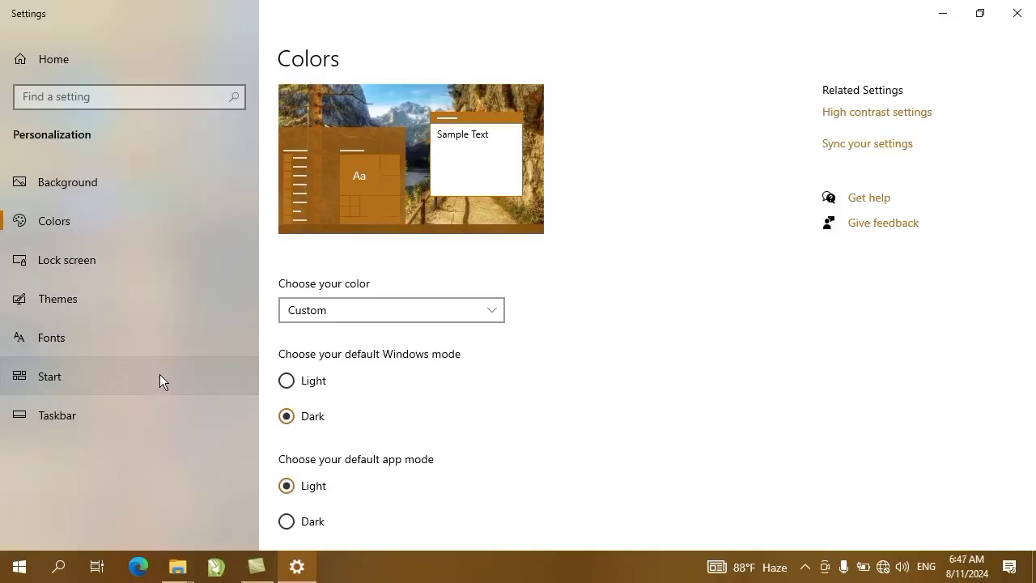
left_click(497, 308)
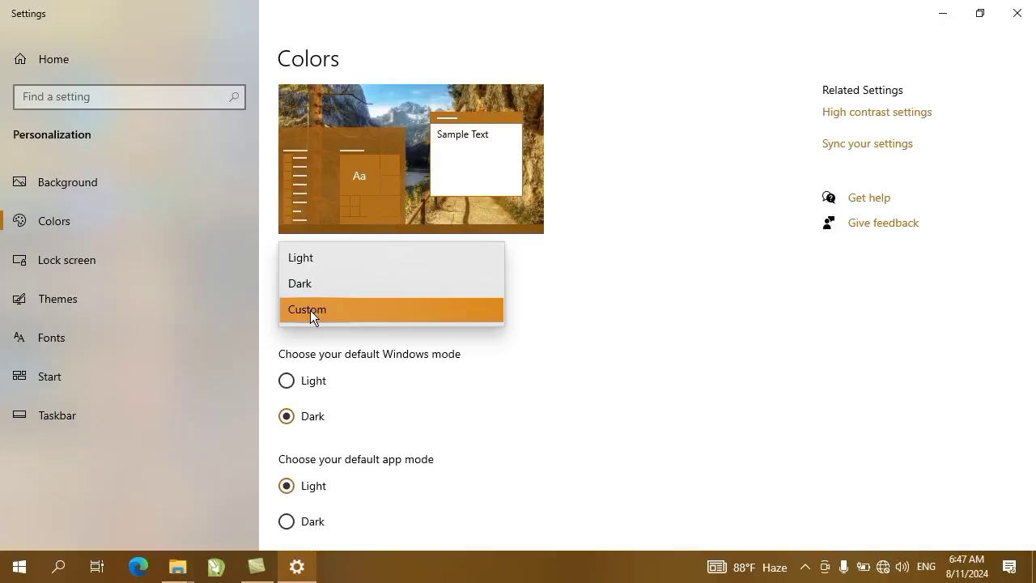
left_click(302, 259)
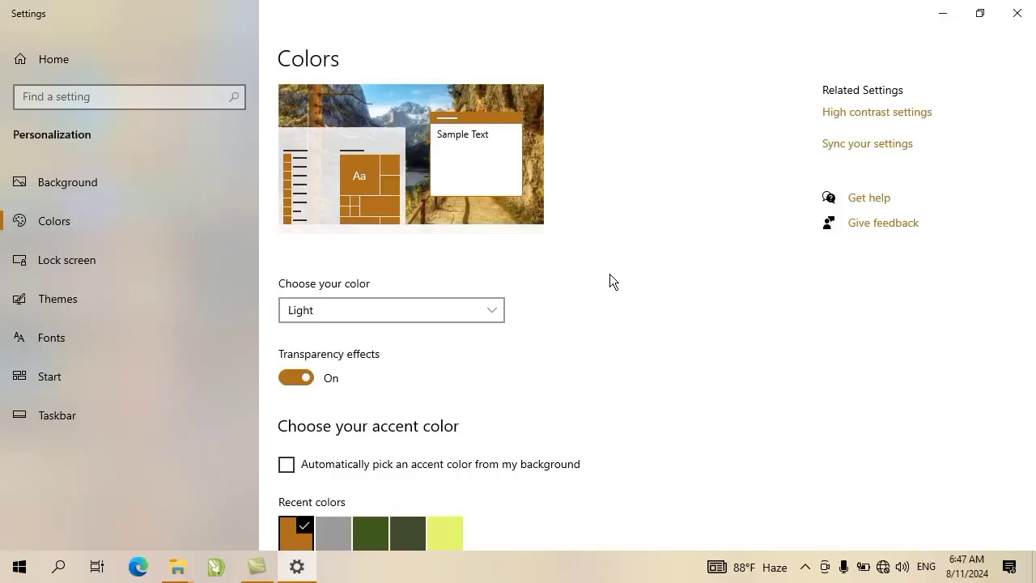
Set the color choice to Dark.
left_click(497, 313)
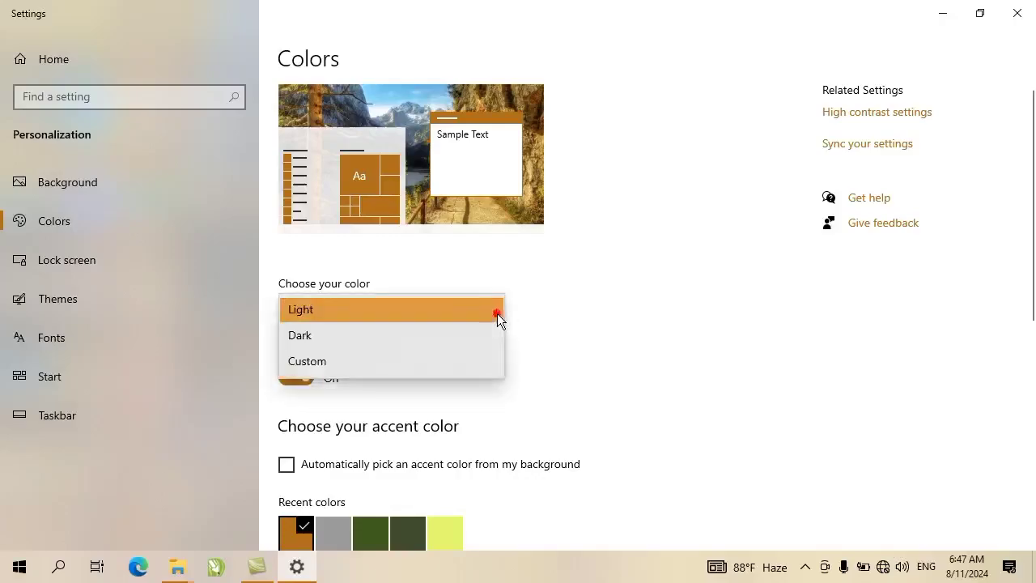
left_click(343, 343)
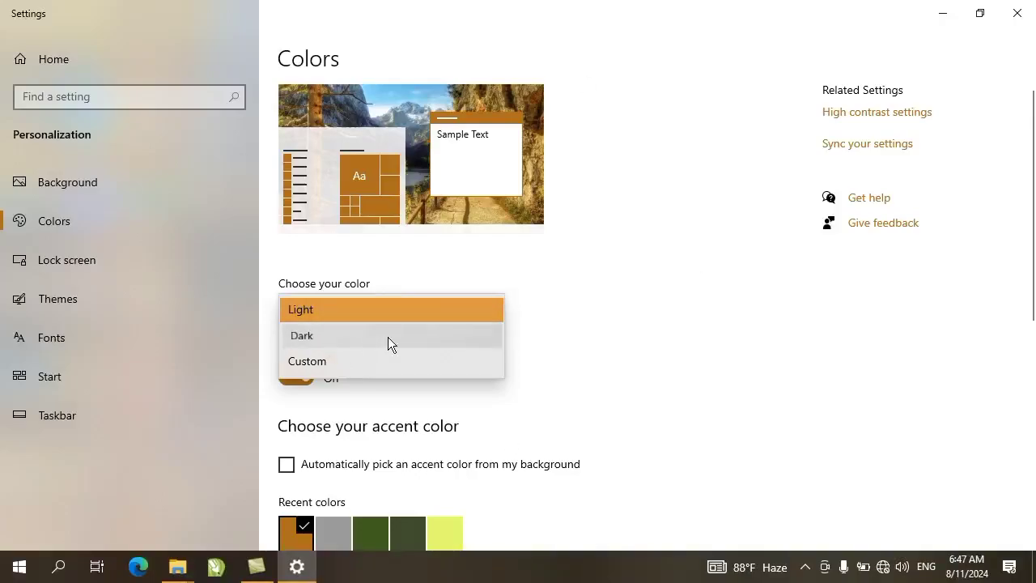
left_click(296, 344)
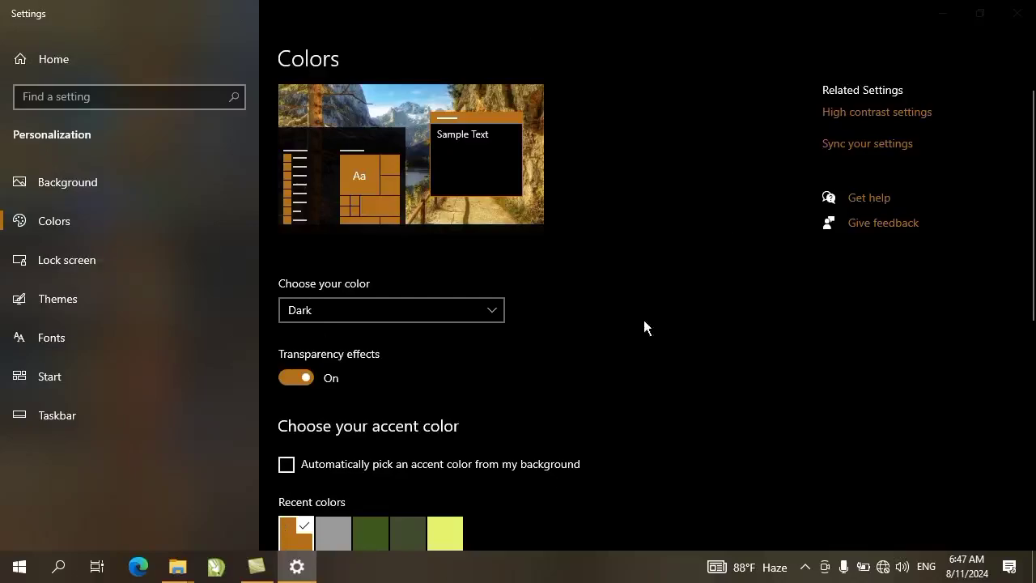
Set the color choice to Custom and check the Start menu's appearance.
left_click(485, 312)
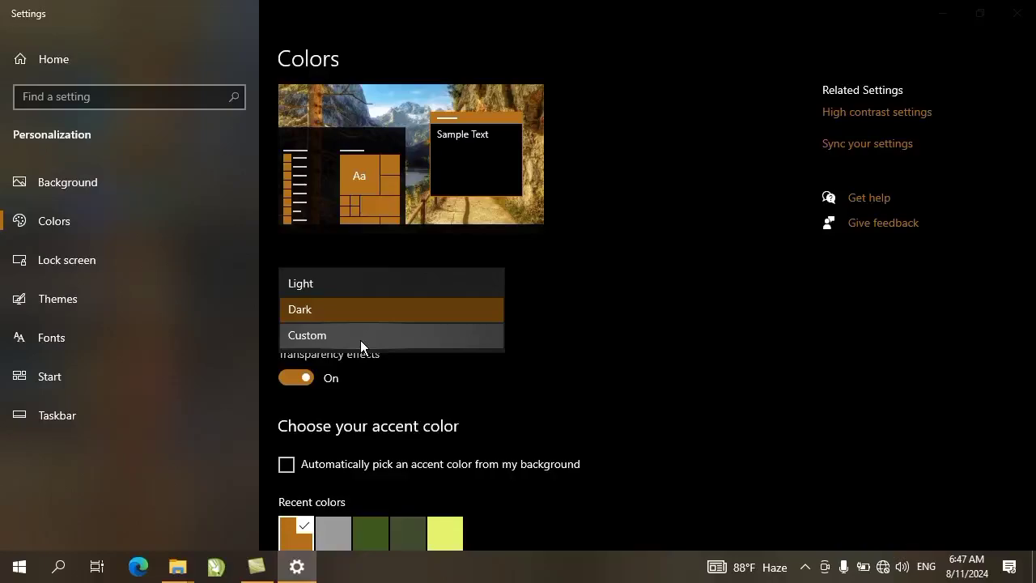
left_click(360, 340)
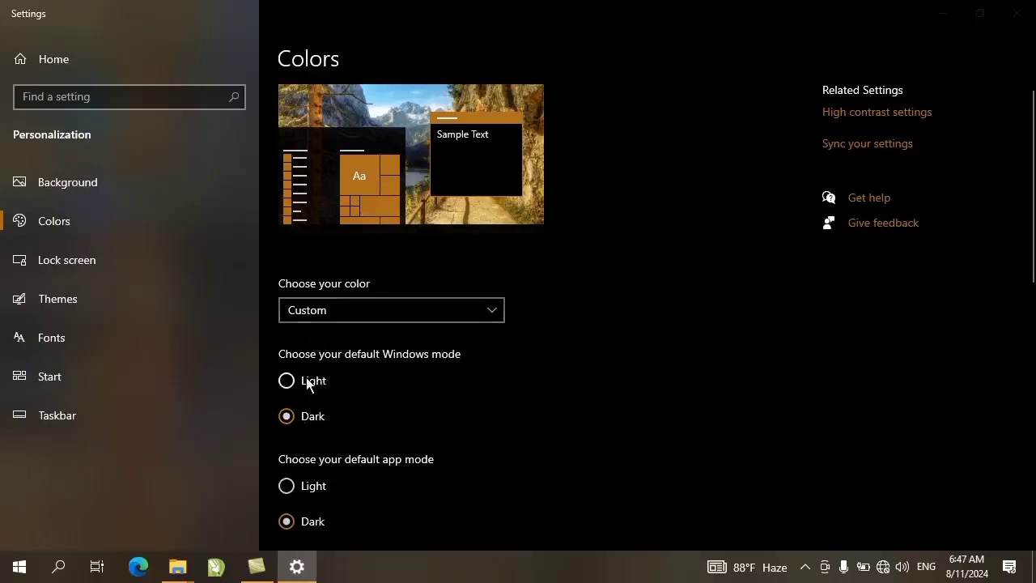
left_click(16, 568)
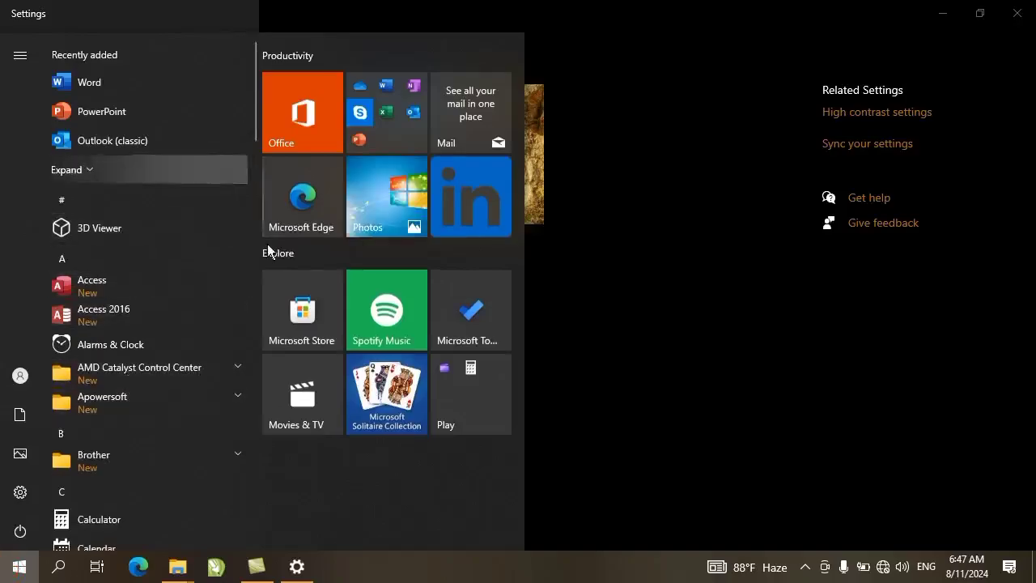
left_click(619, 257)
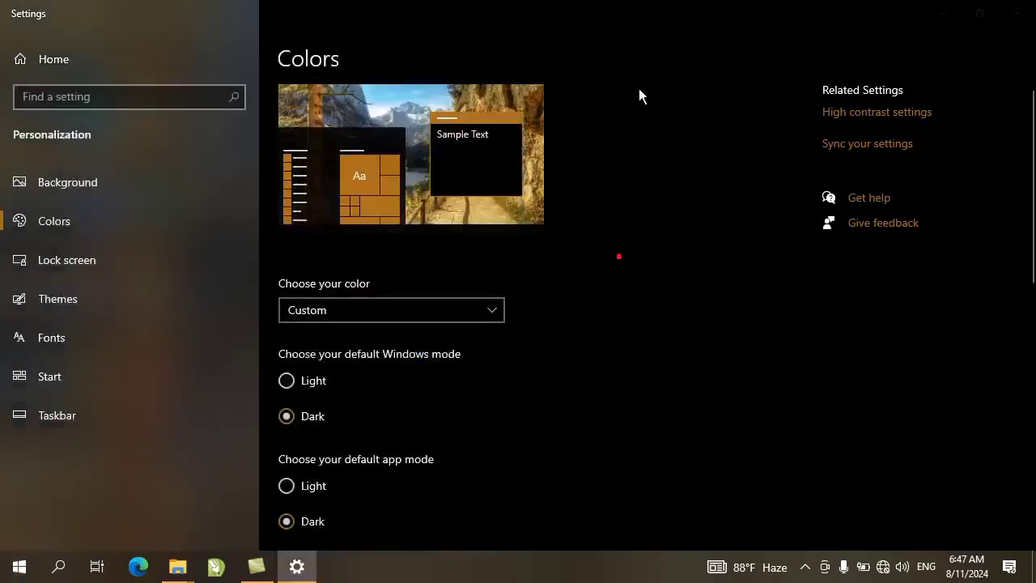
Shrink the Settings window and move it across the desktop, maximize it again, and view the Start menu with the dark modes active.
double_click(595, 16)
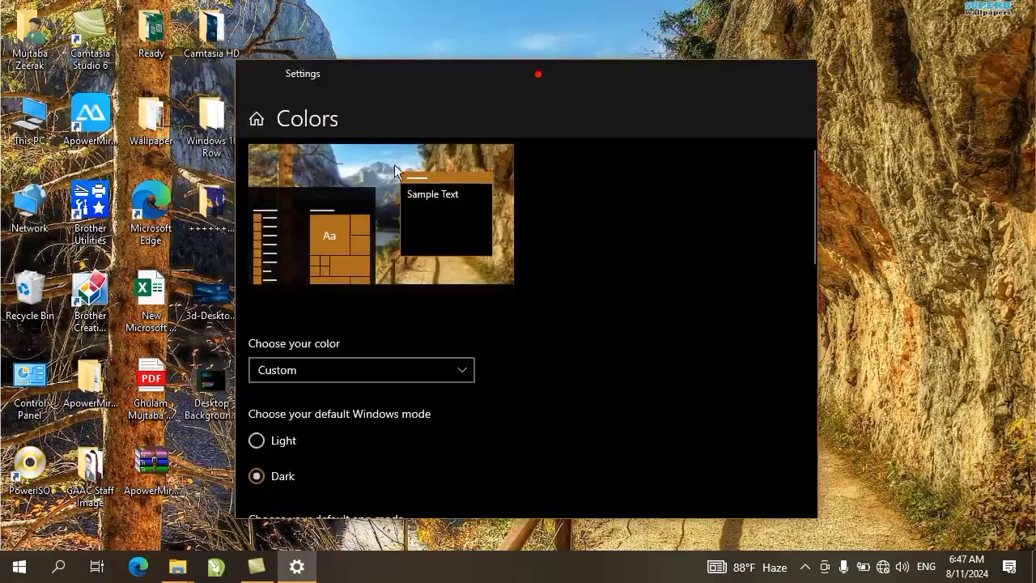
left_click_drag(449, 68, 588, 62)
double_click(588, 57)
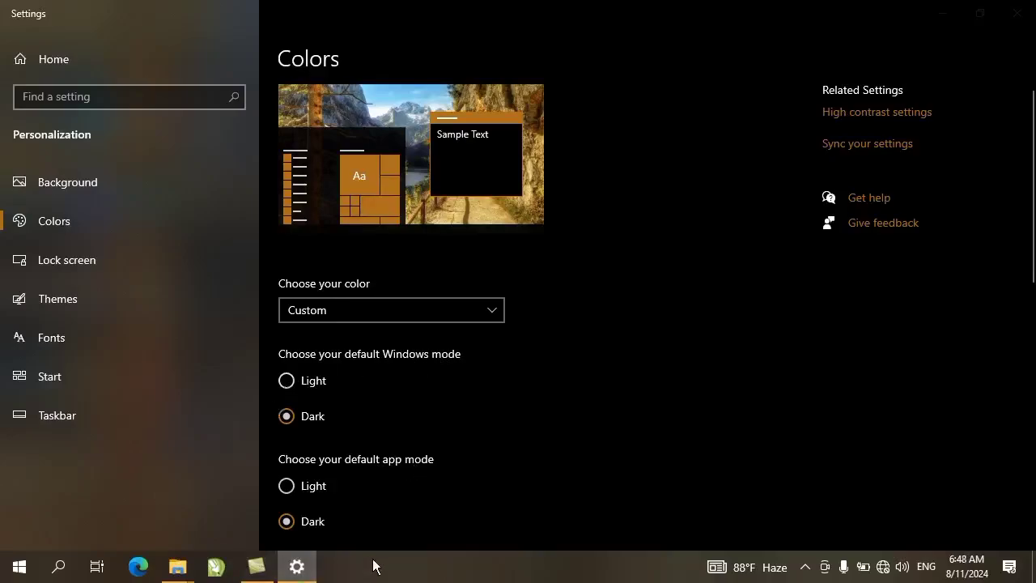
left_click(23, 570)
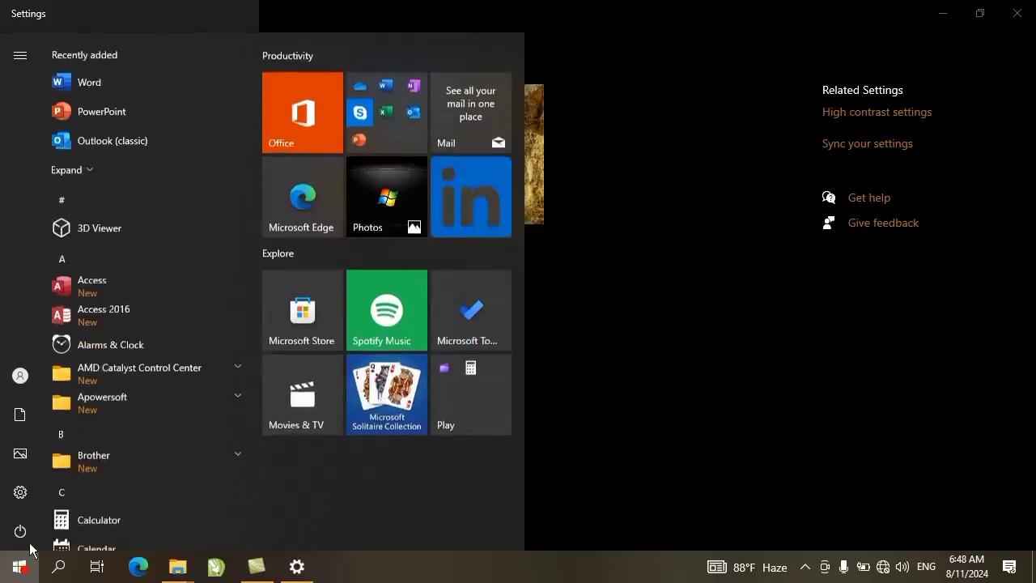
left_click(632, 304)
Set the default Windows mode to Light and inspect the Start menu and the Settings window over the desktop.
left_click(285, 385)
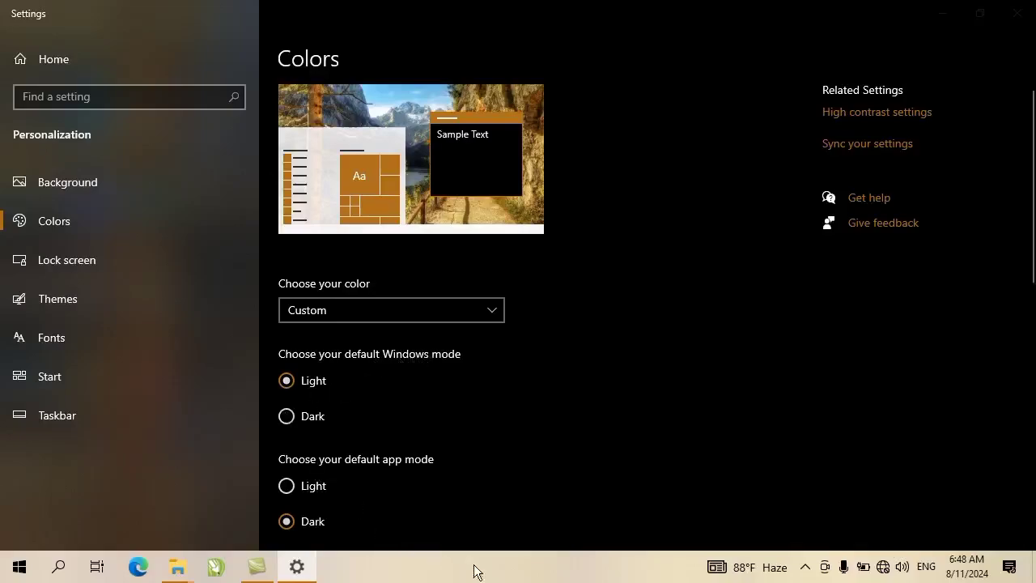
left_click(17, 569)
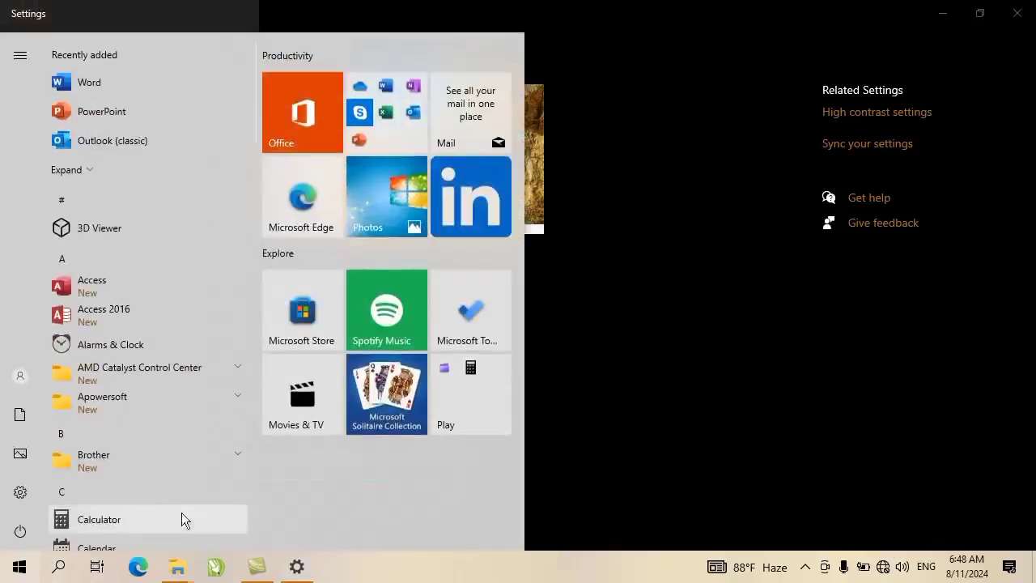
left_click(628, 369)
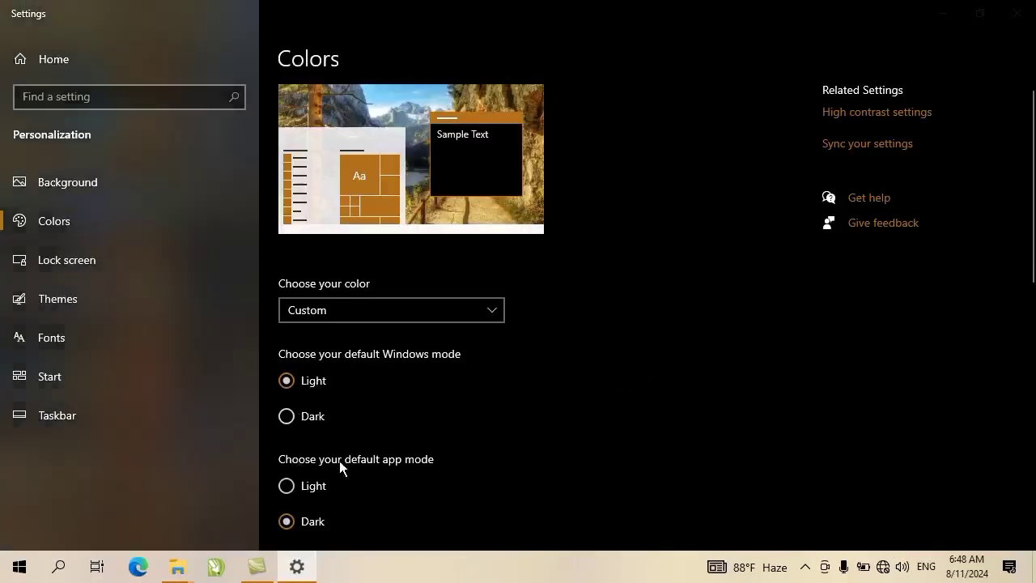
double_click(626, 16)
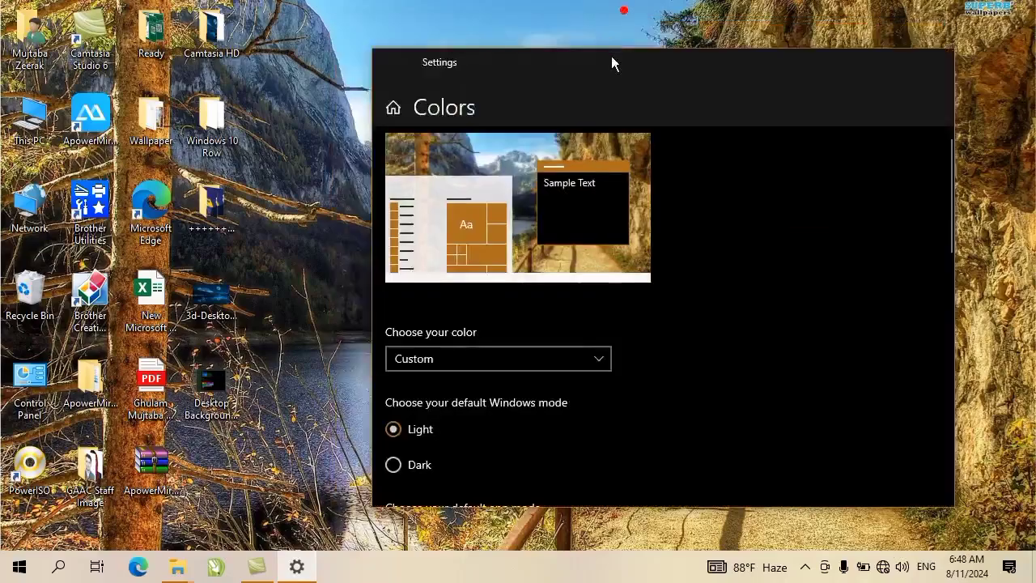
left_click_drag(485, 73, 383, 71)
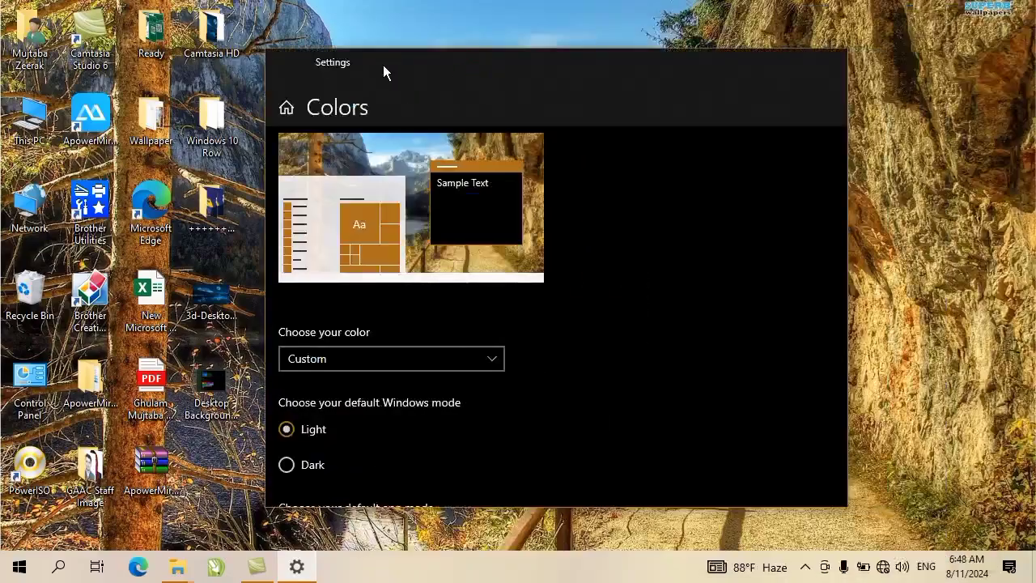
double_click(383, 65)
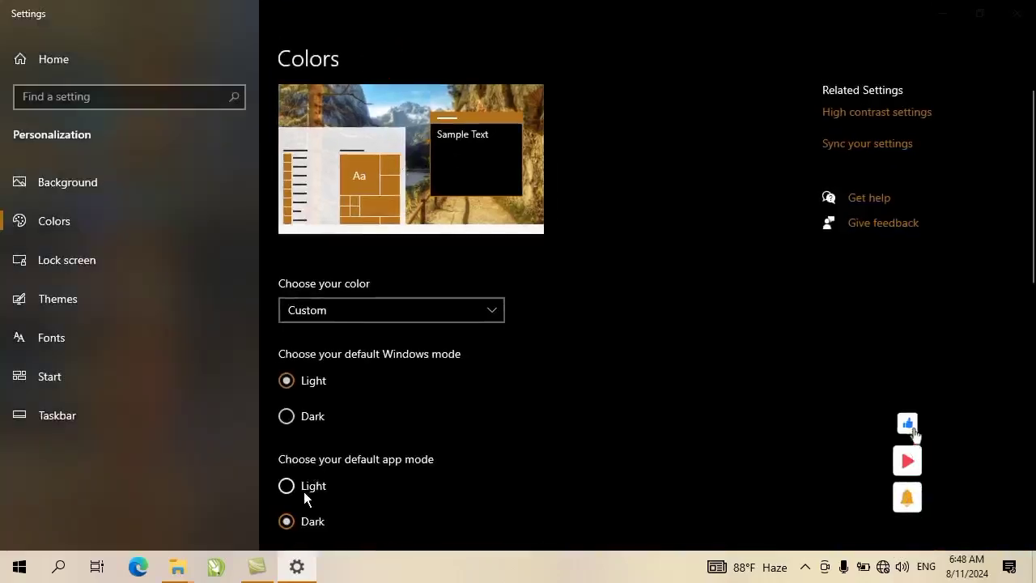
Switch the default app mode to Light and back to Dark.
left_click(288, 487)
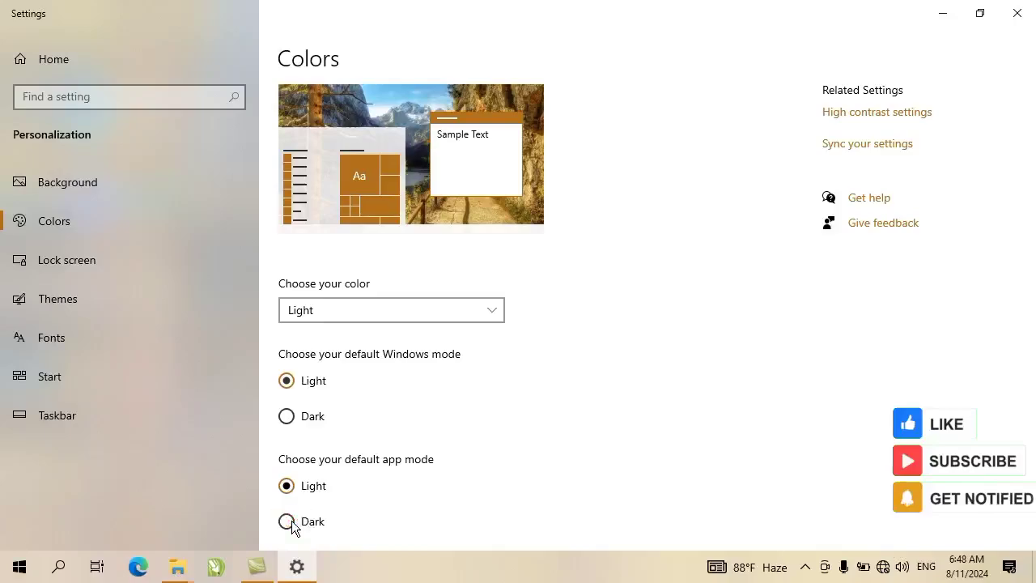
left_click(288, 522)
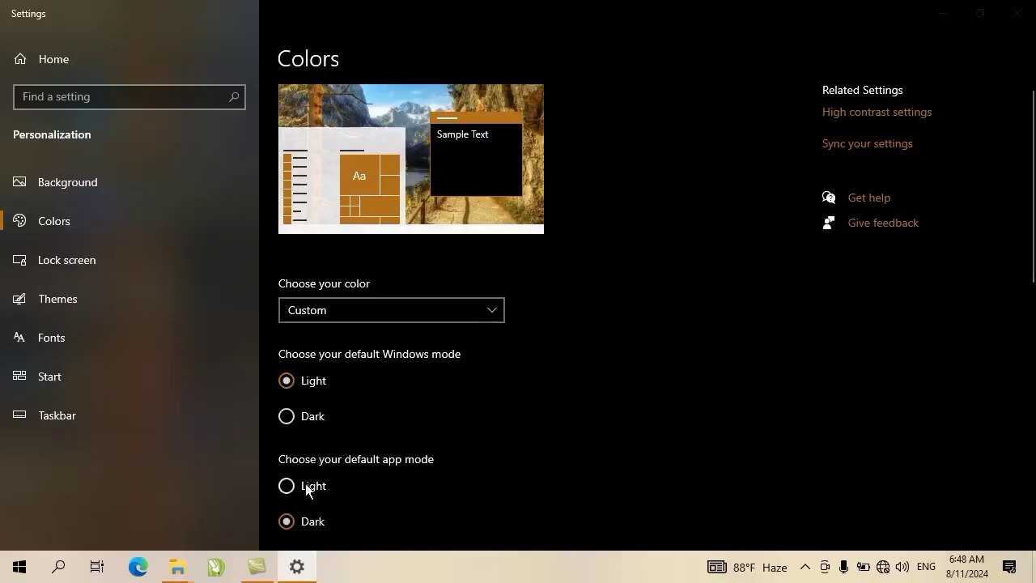
Change the overall color choice from Custom to Dark.
left_click(397, 315)
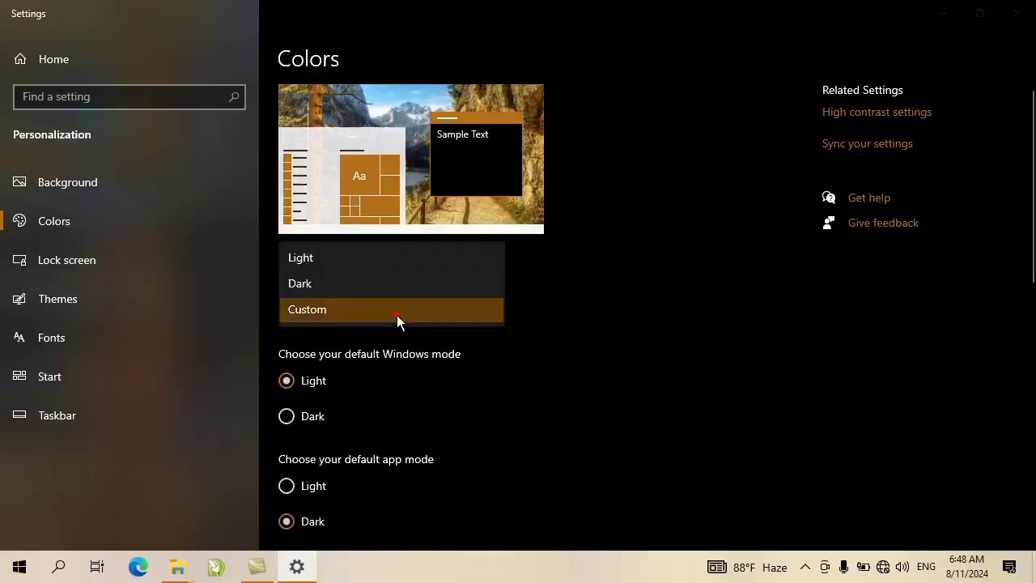
left_click(333, 284)
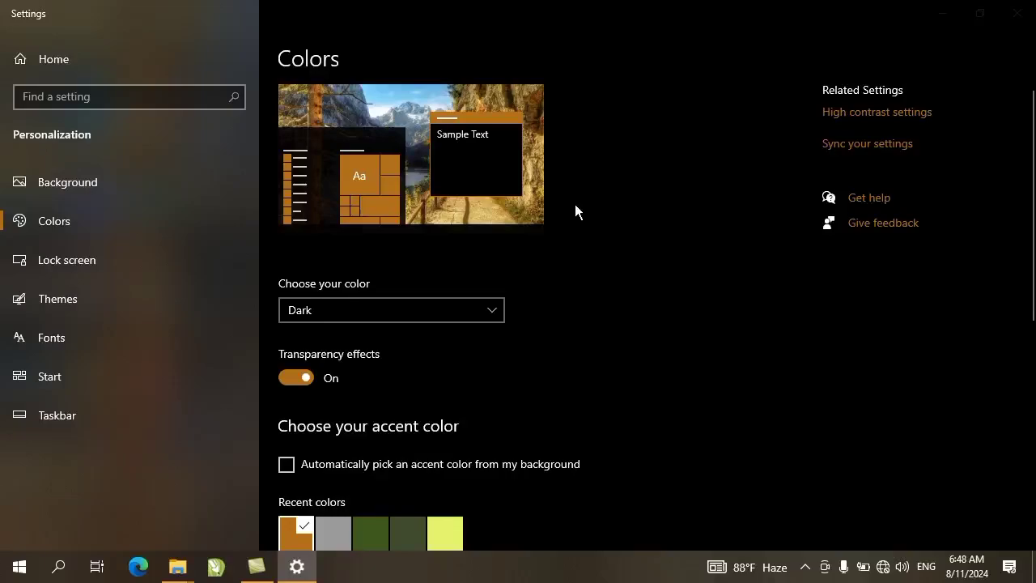
Toggle the transparency effects to compare the look, leaving them on.
scroll(617, 289, "down", 1)
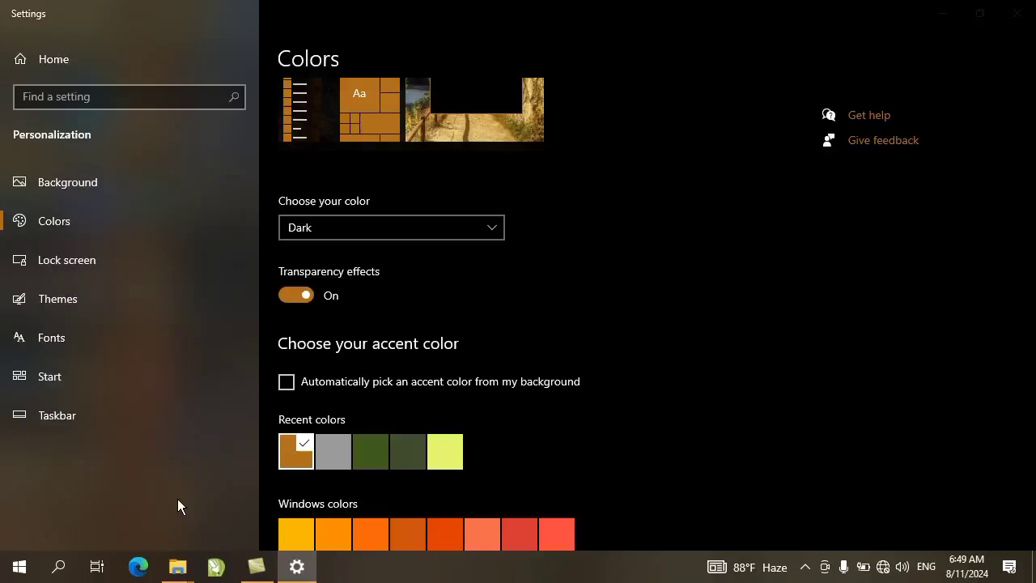
left_click(295, 297)
left_click(296, 295)
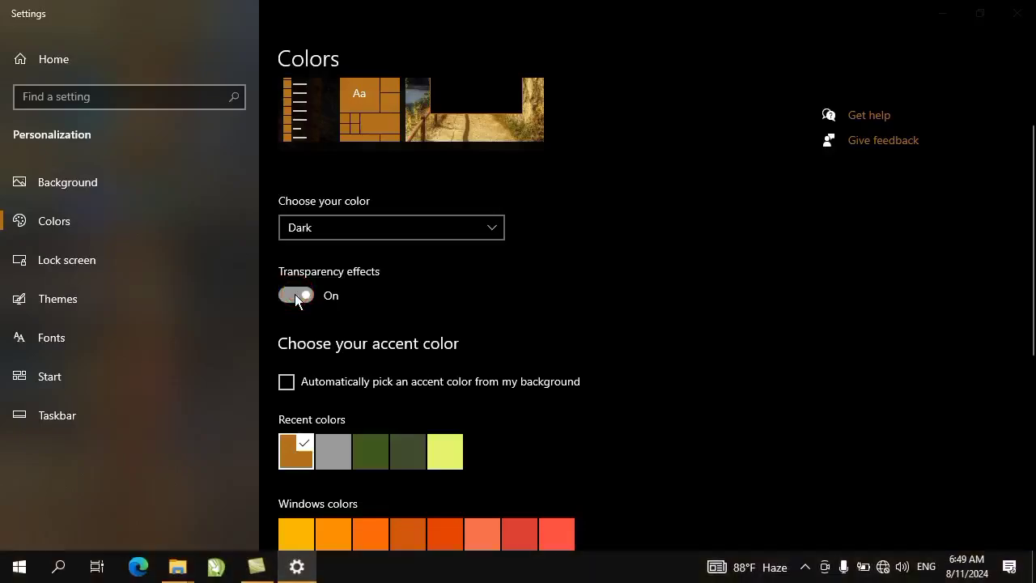
left_click(298, 296)
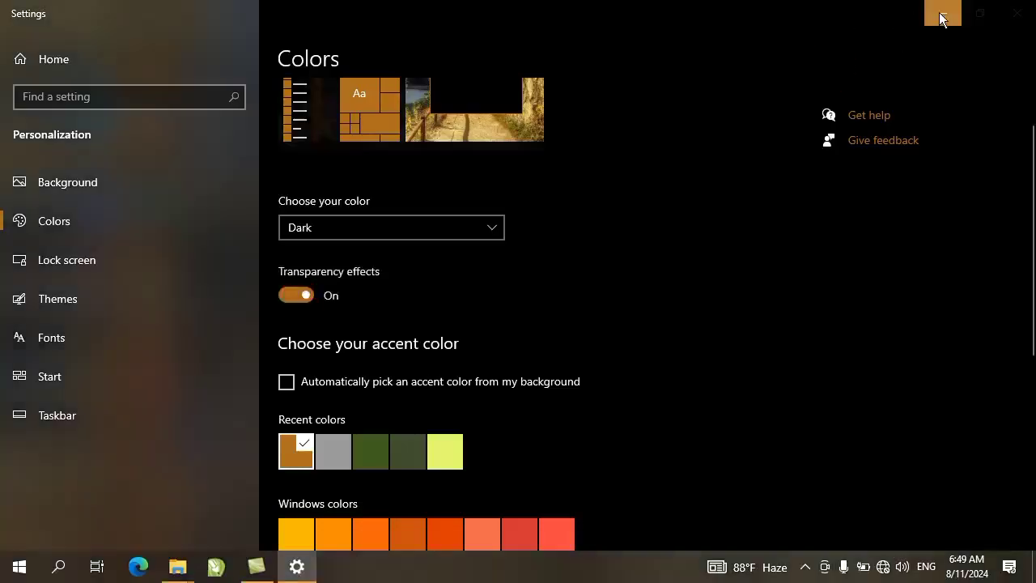
Minimize Settings, view the Start menu over the desktop, and bring the Colors page back.
left_click(941, 16)
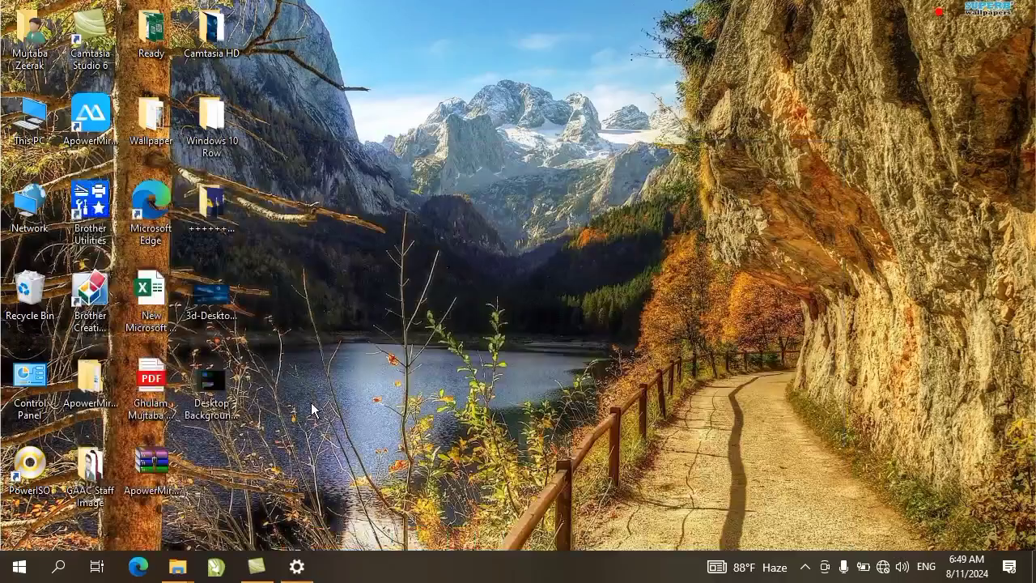
left_click(18, 571)
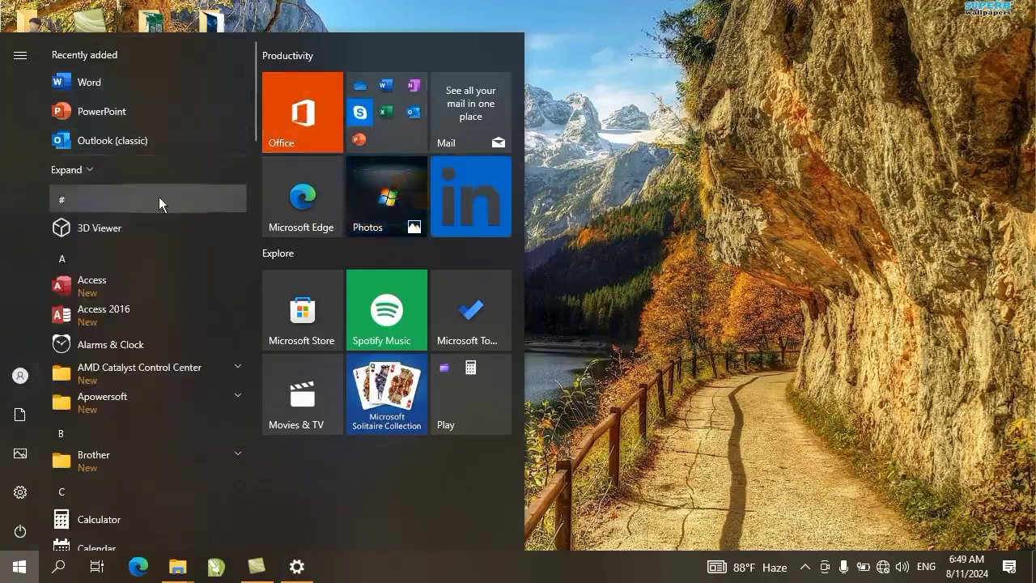
left_click(298, 565)
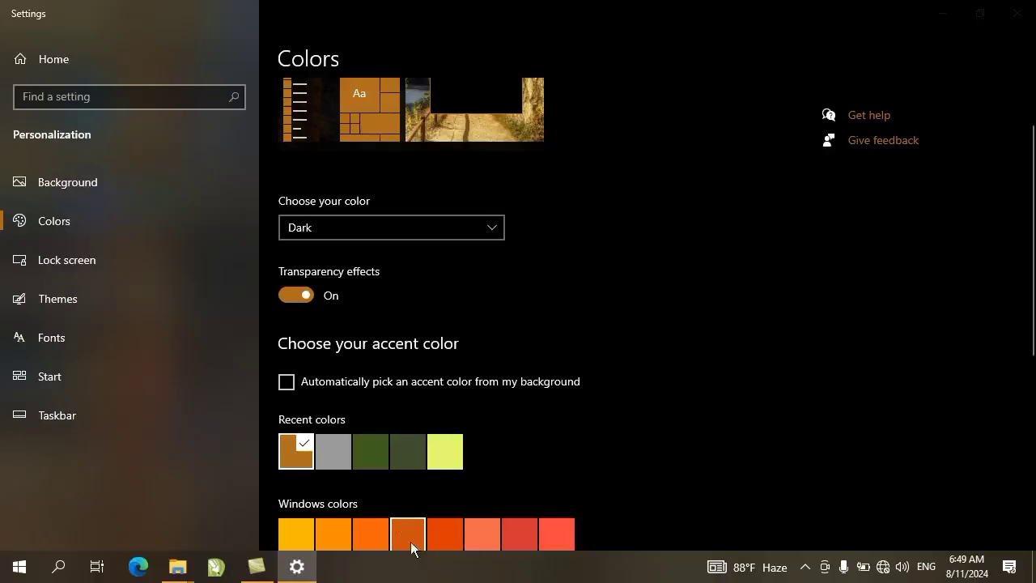
Try the yellow-gold accent color and replace it with the olive green in the fifth row of the Windows colors.
left_click(301, 532)
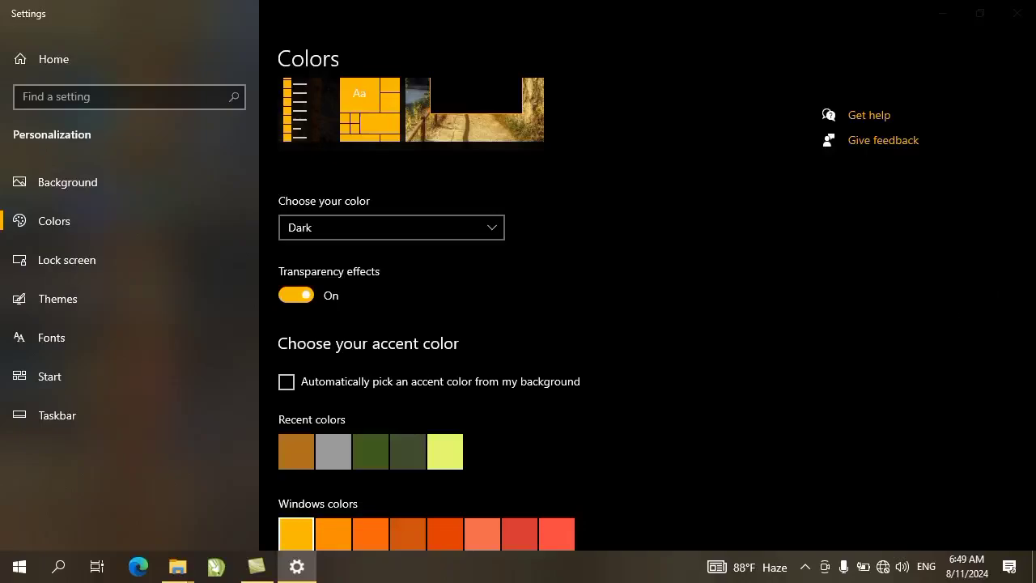
scroll(564, 460, "down", 5)
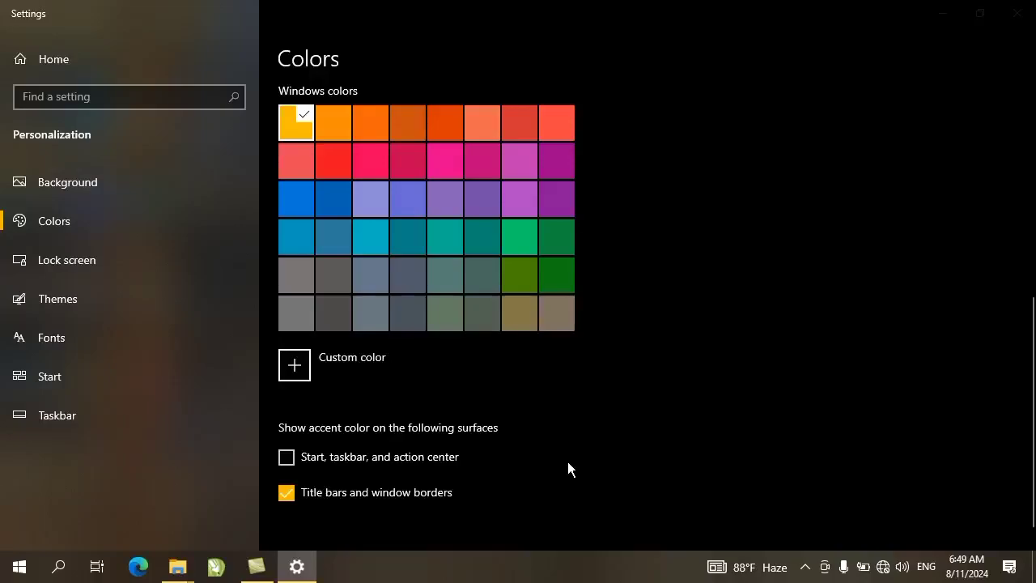
left_click(525, 273)
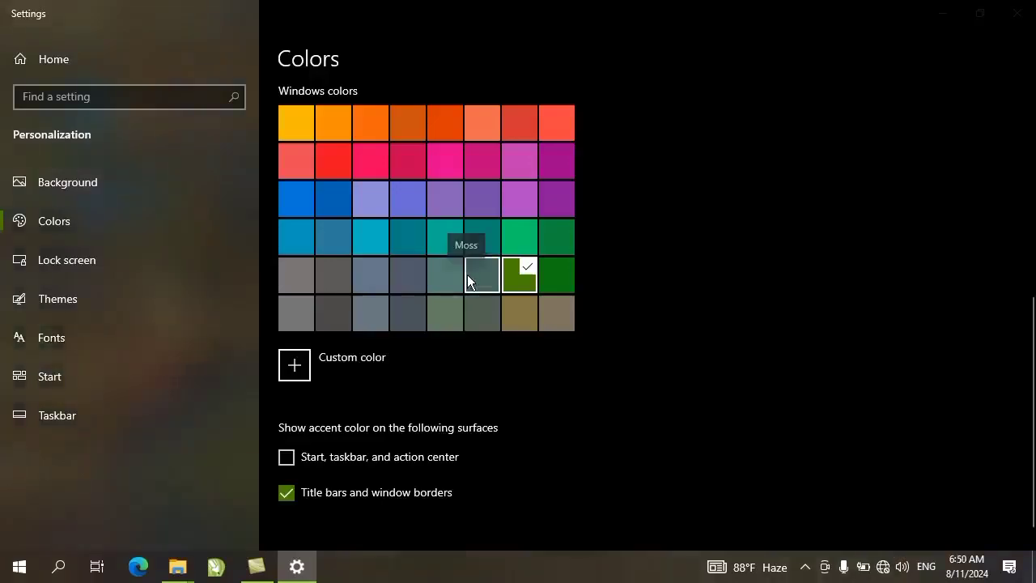
Show the accent color on Start, taskbar, and action center.
scroll(467, 274, "up", 5)
scroll(421, 357, "down", 1)
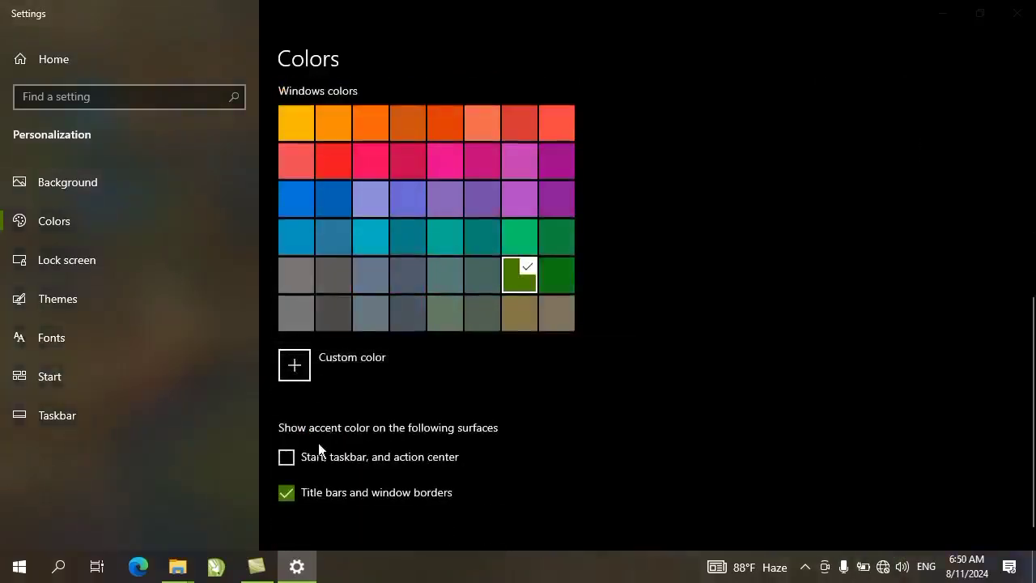
left_click(289, 459)
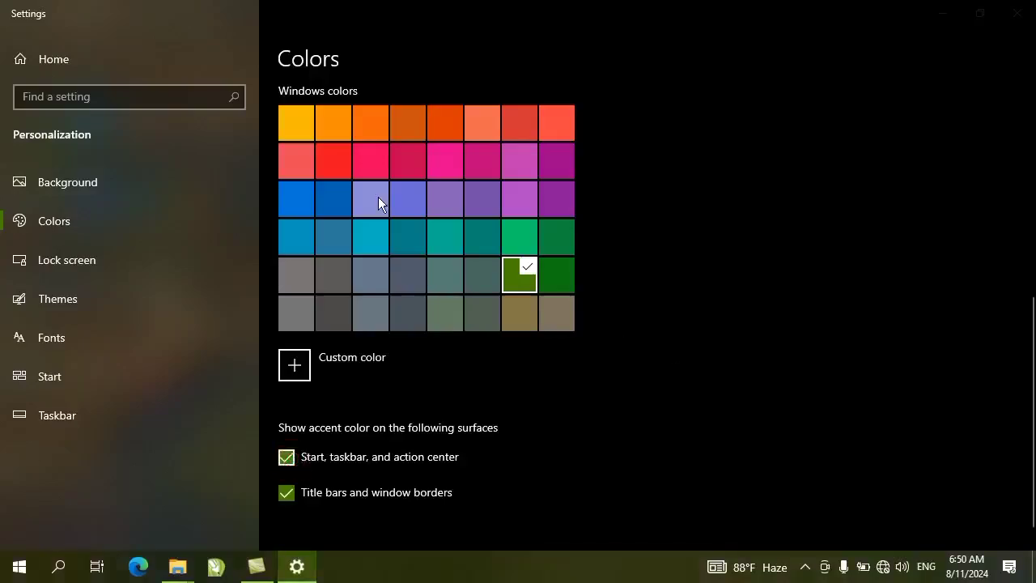
Set the accent color to Yellow gold and view it on the Start menu.
left_click(299, 128)
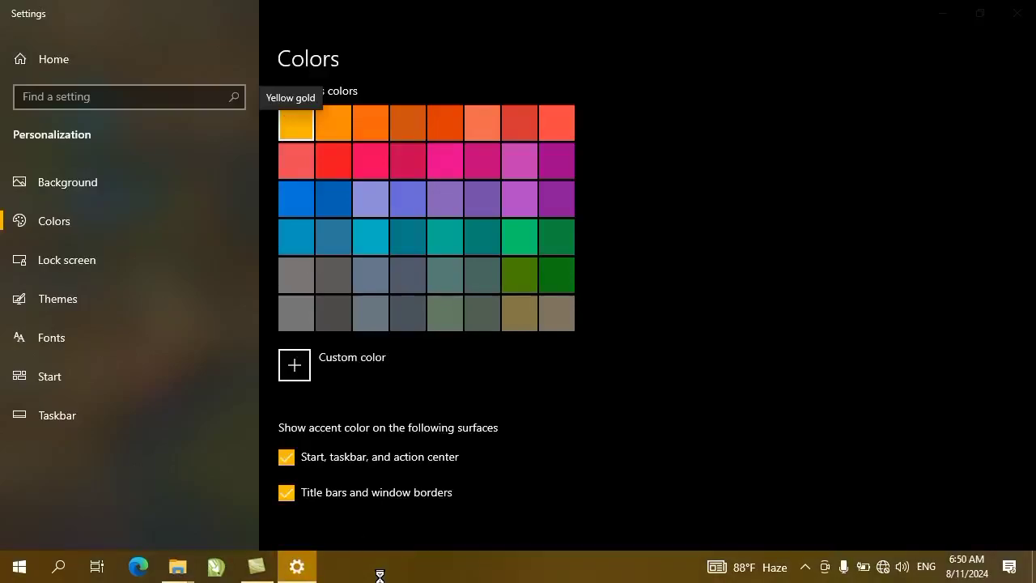
left_click(18, 573)
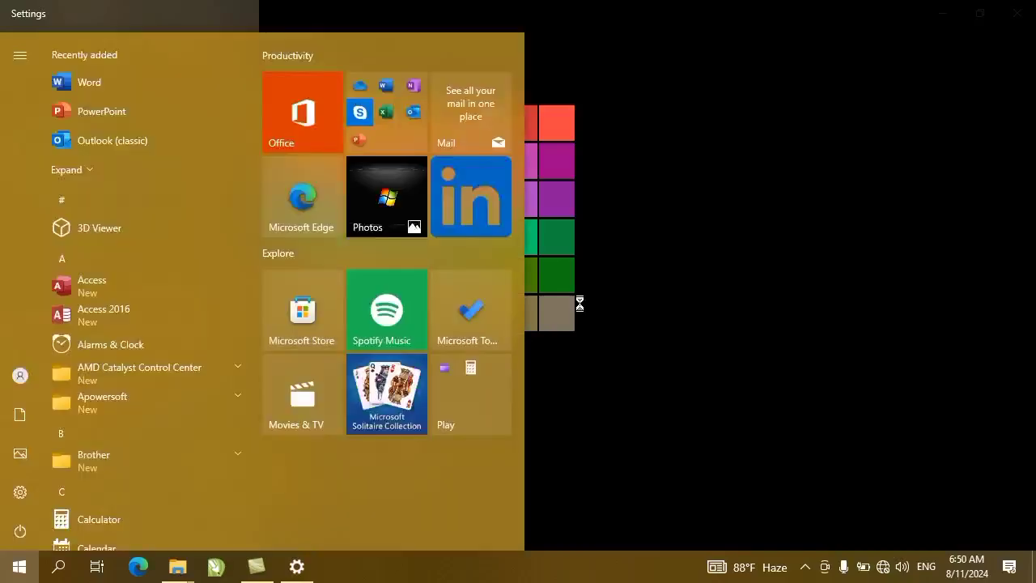
left_click(697, 329)
left_click(640, 105)
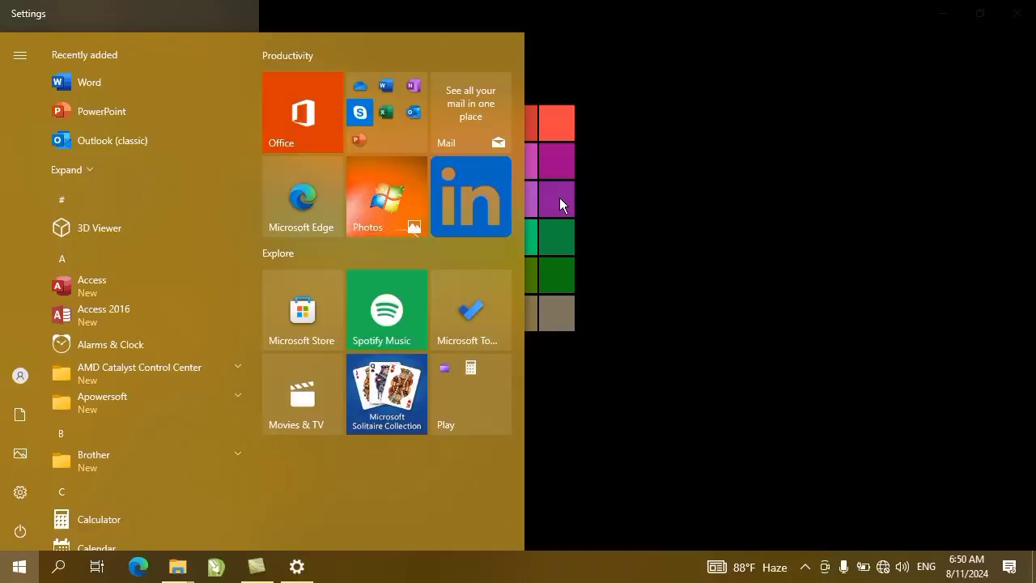
Set the accent color to the purple at the end of the third row of Windows colors and view it on the Start menu.
left_click(560, 199)
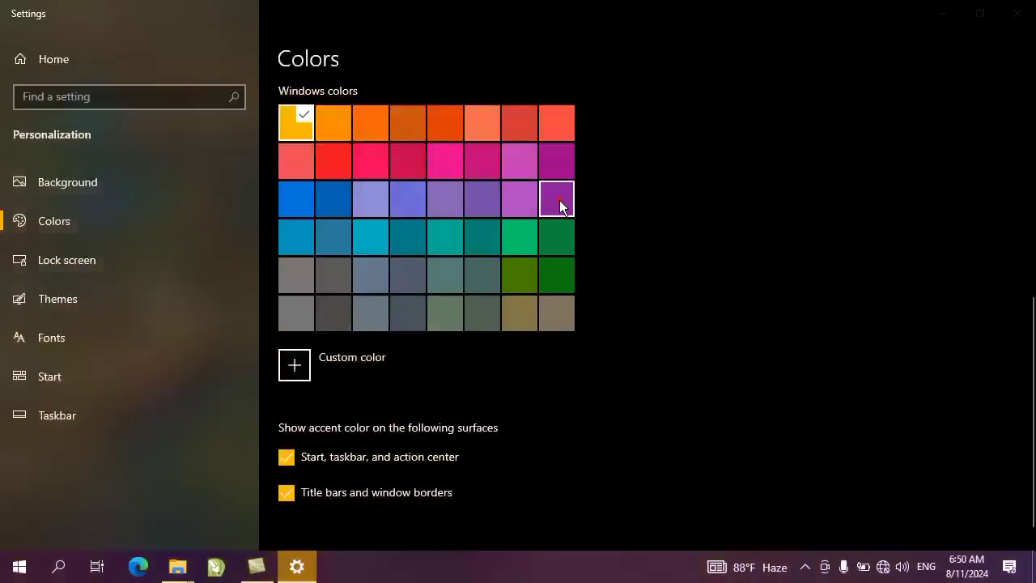
left_click(560, 200)
left_click(6, 572)
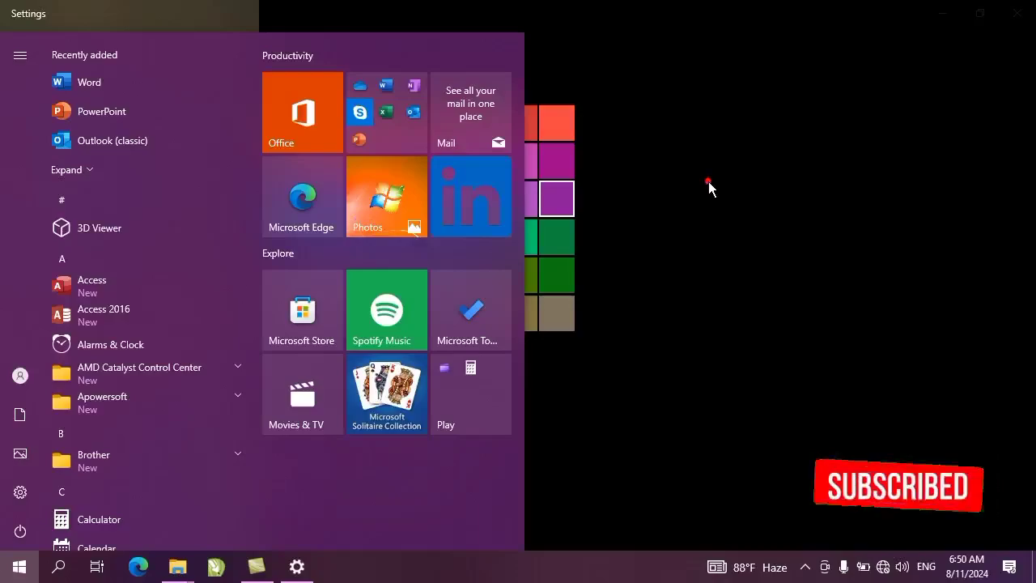
left_click(846, 130)
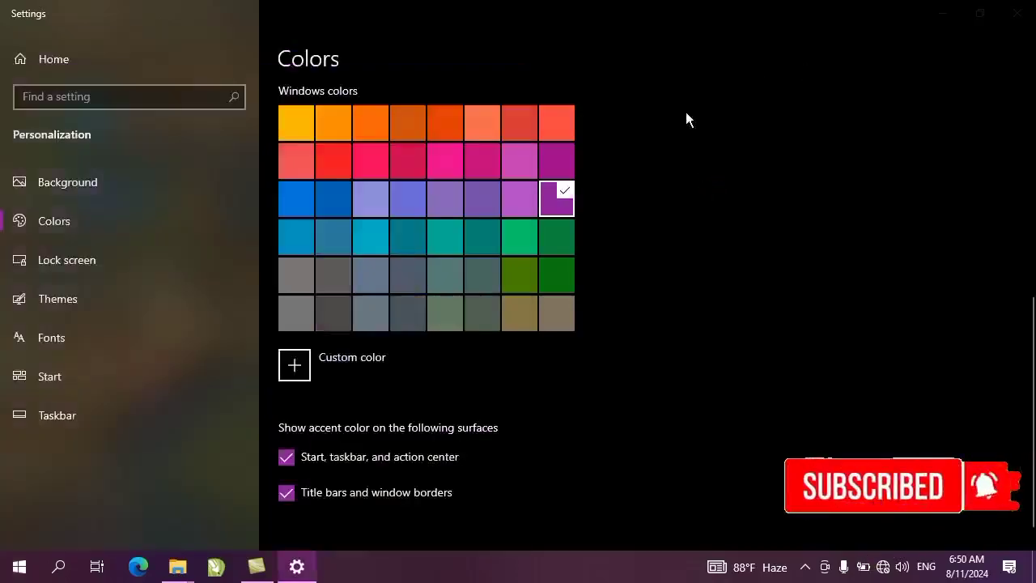
Have the accent color picked automatically from the background, and shrink and minimize Settings to reveal the desktop.
scroll(630, 158, "up", 2)
scroll(634, 159, "up", 3)
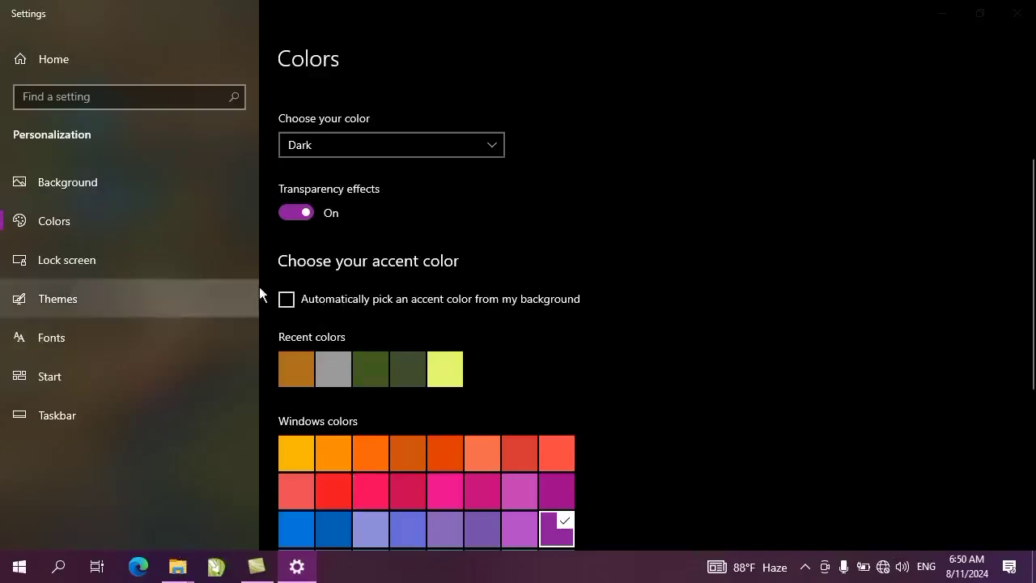
left_click(287, 301)
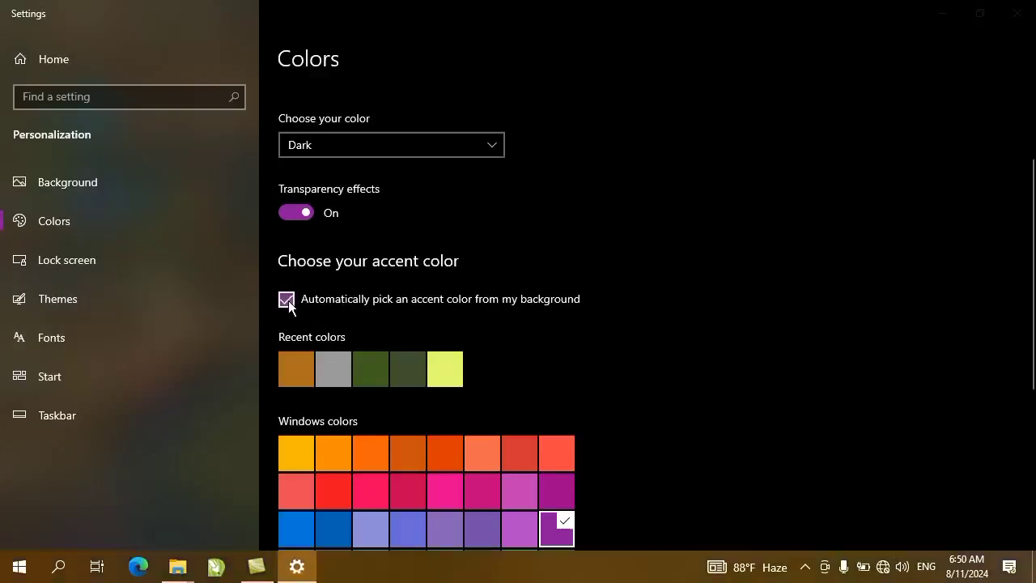
double_click(892, 10)
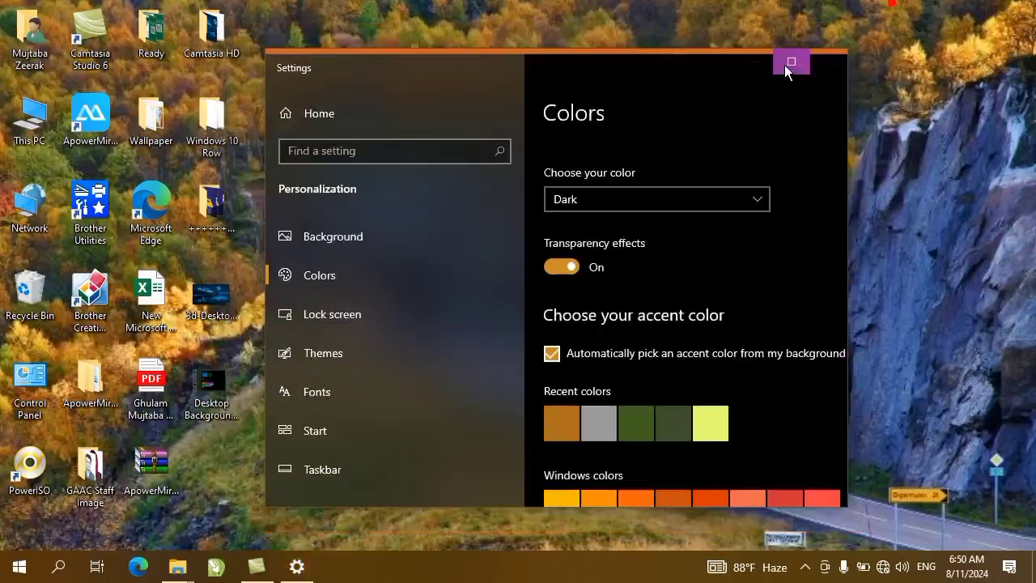
left_click(760, 65)
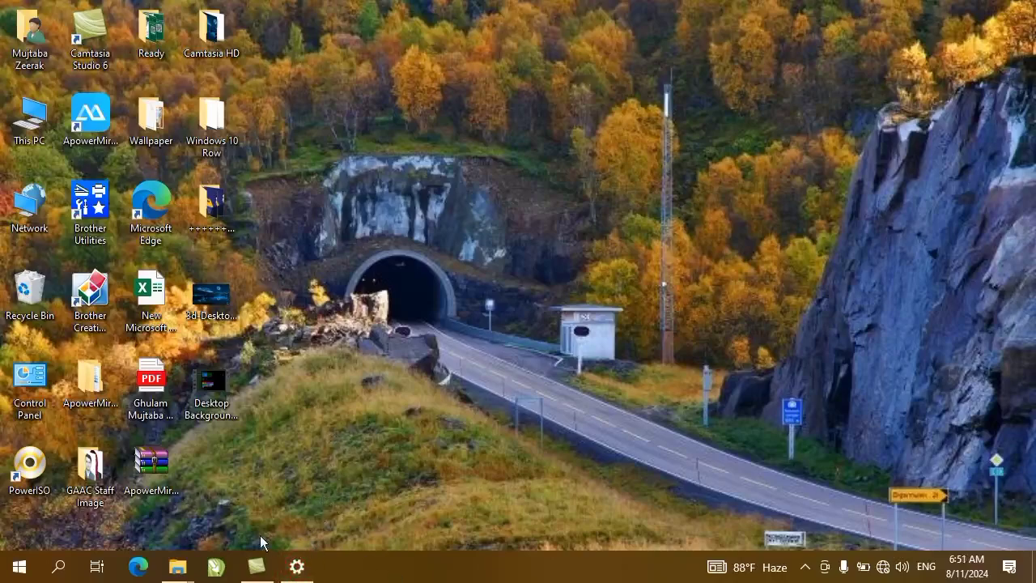
Advance the desktop to the next background three times to compare the automatic accent color on the taskbar.
left_click(403, 320)
right_click(448, 209)
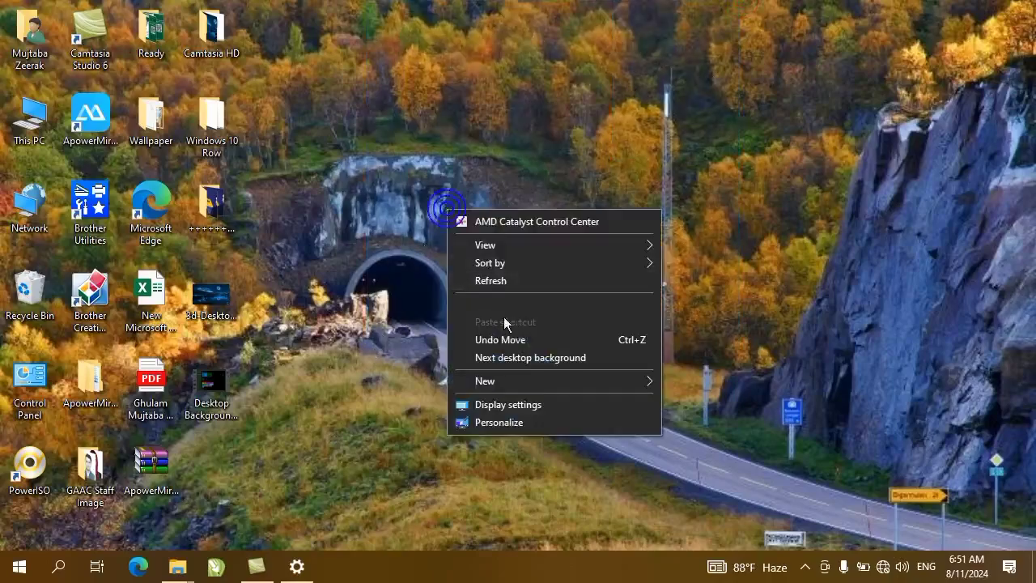
left_click(513, 359)
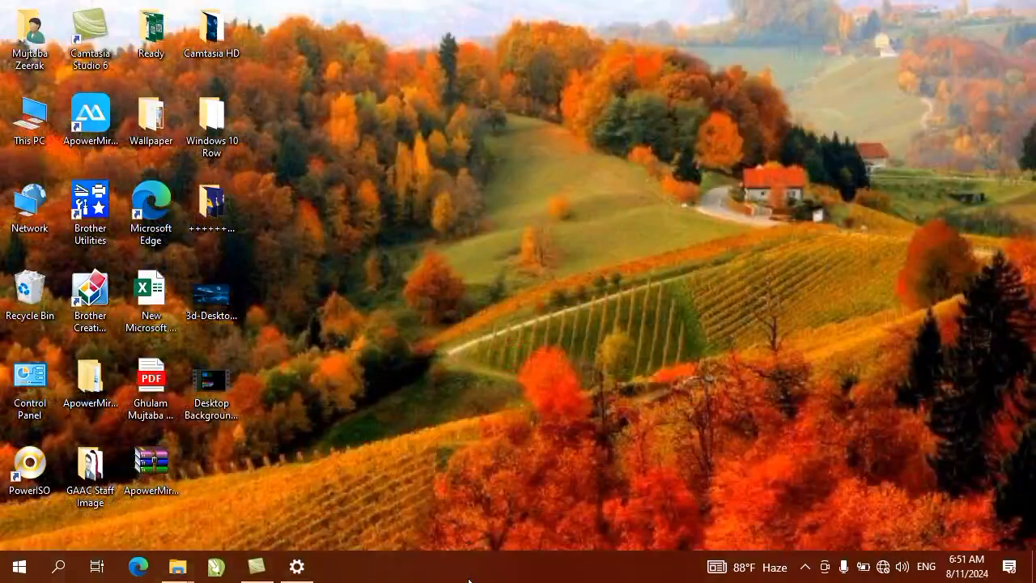
right_click(549, 196)
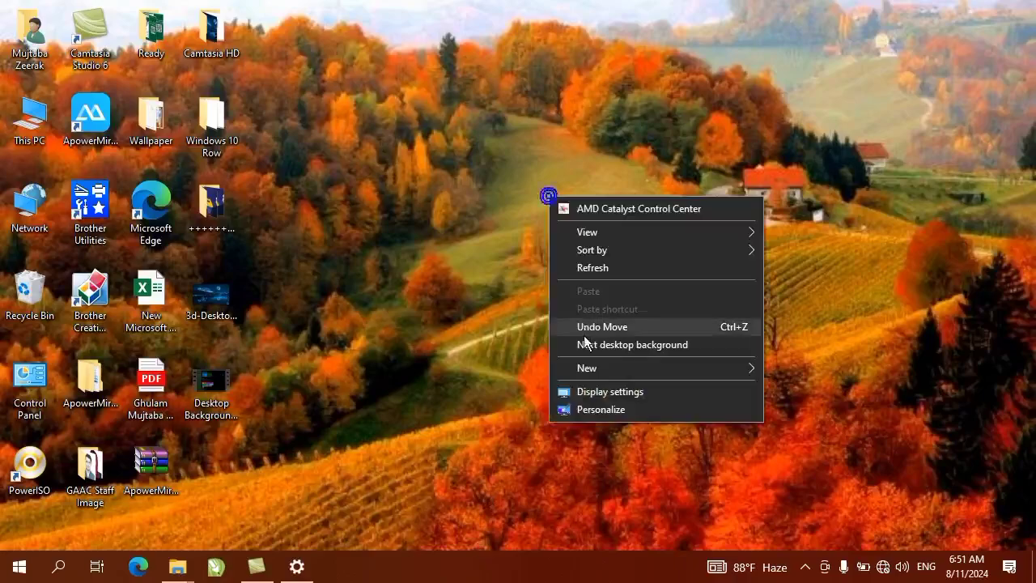
left_click(585, 345)
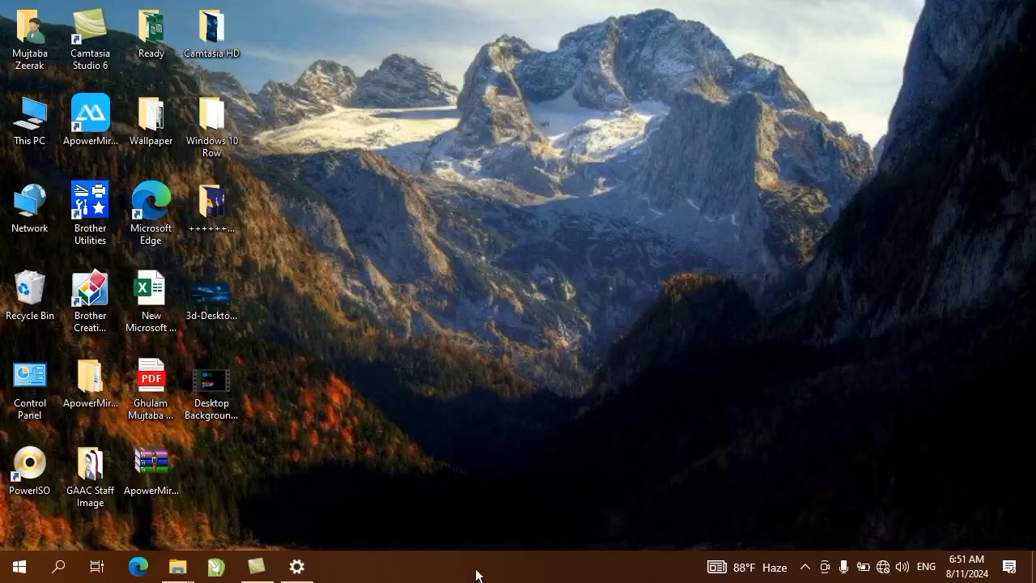
right_click(577, 241)
left_click(613, 390)
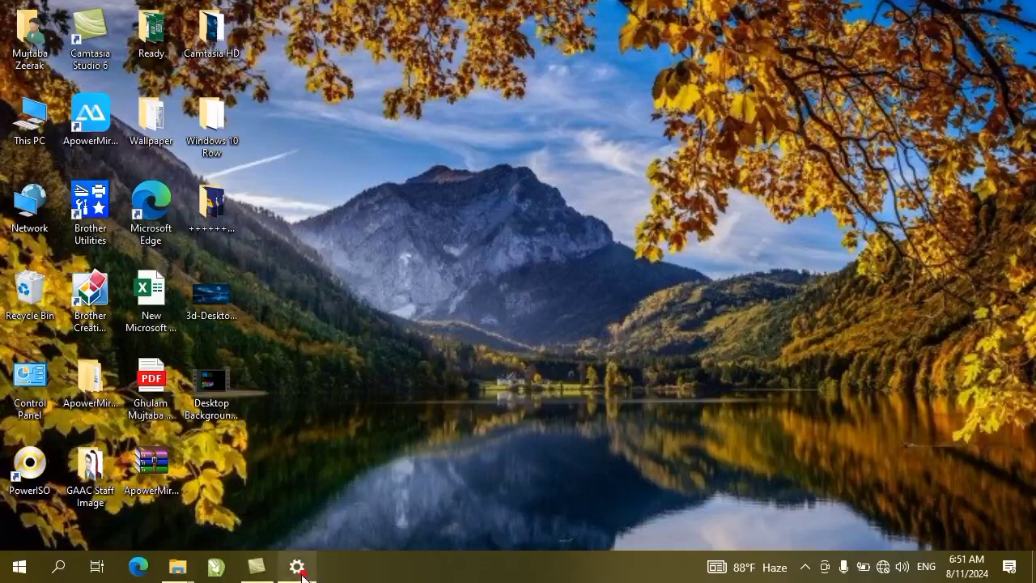
Reopen the personalization settings from the desktop, maximize the window, and bring up the accent color surface options under Colors.
right_click(456, 297)
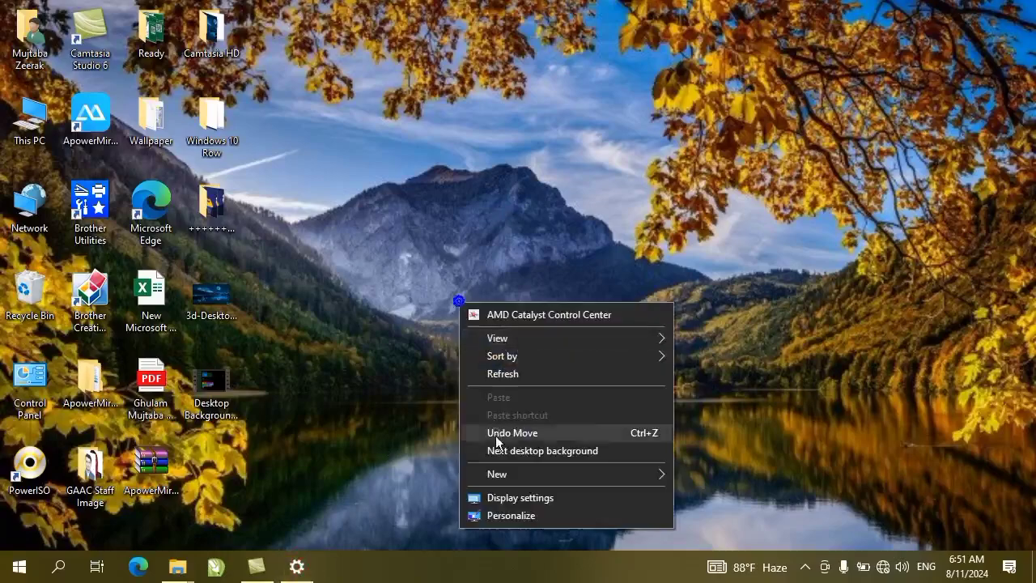
left_click(502, 512)
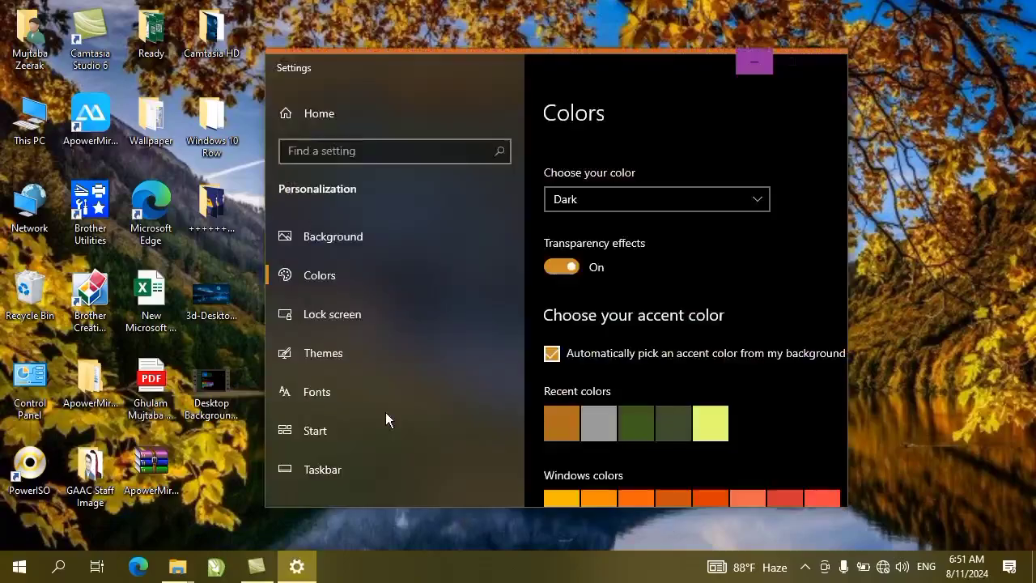
left_click(792, 59)
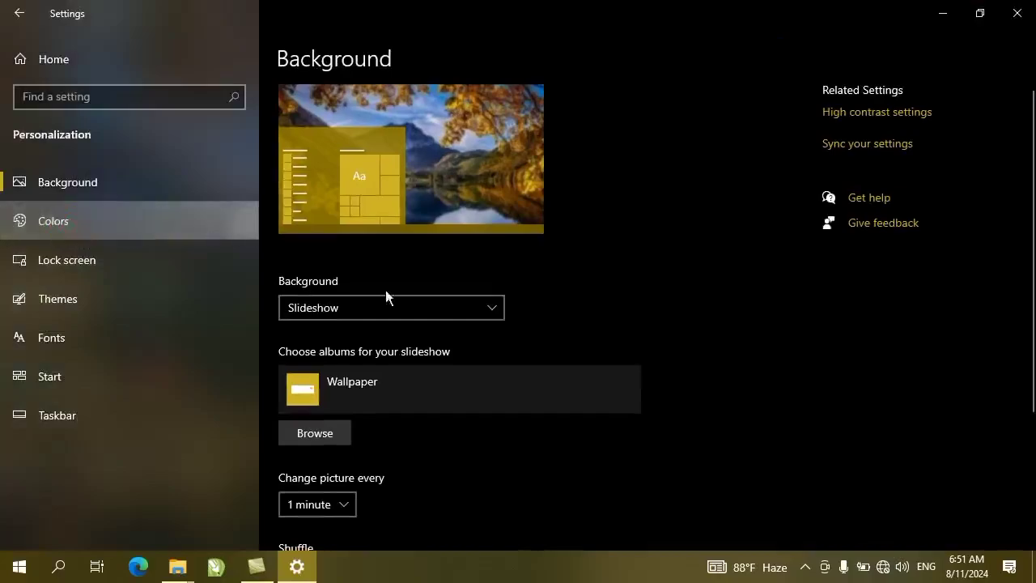
scroll(320, 430, "down", 2)
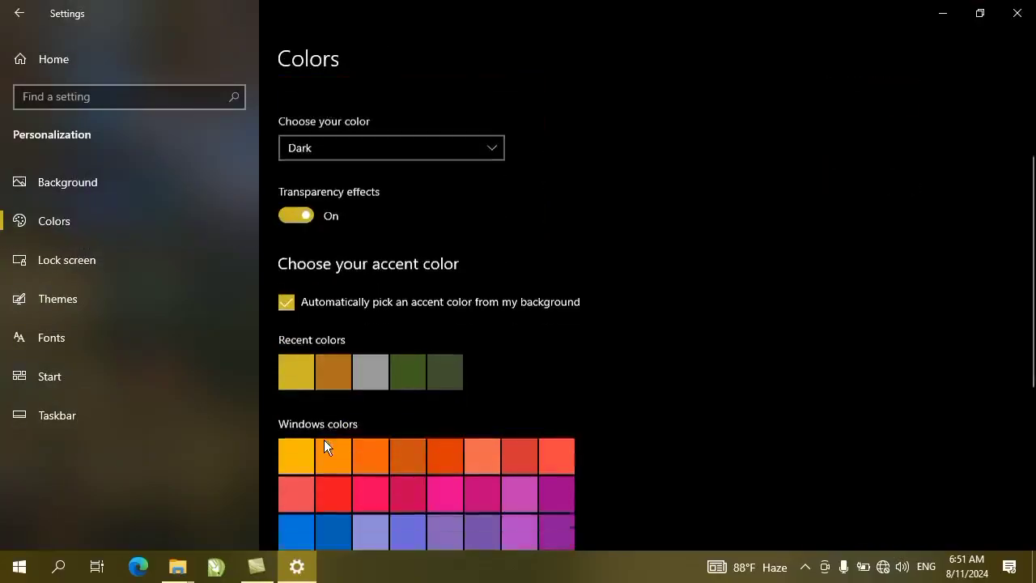
left_click(312, 302)
scroll(317, 307, "down", 5)
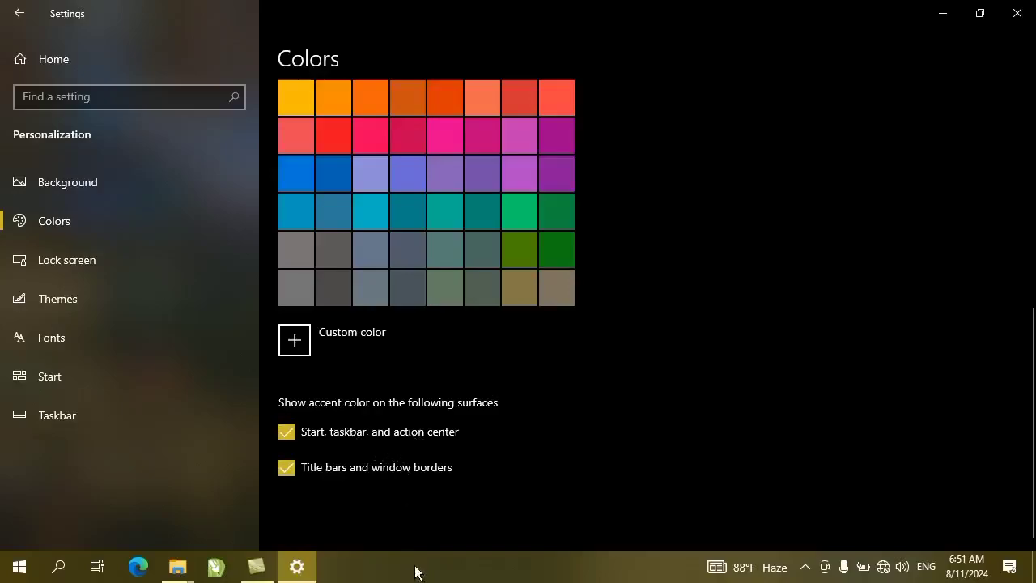
Toggle the accent color for Start, taskbar, and action center off and on, viewing the Start menu for comparison.
left_click(7, 566)
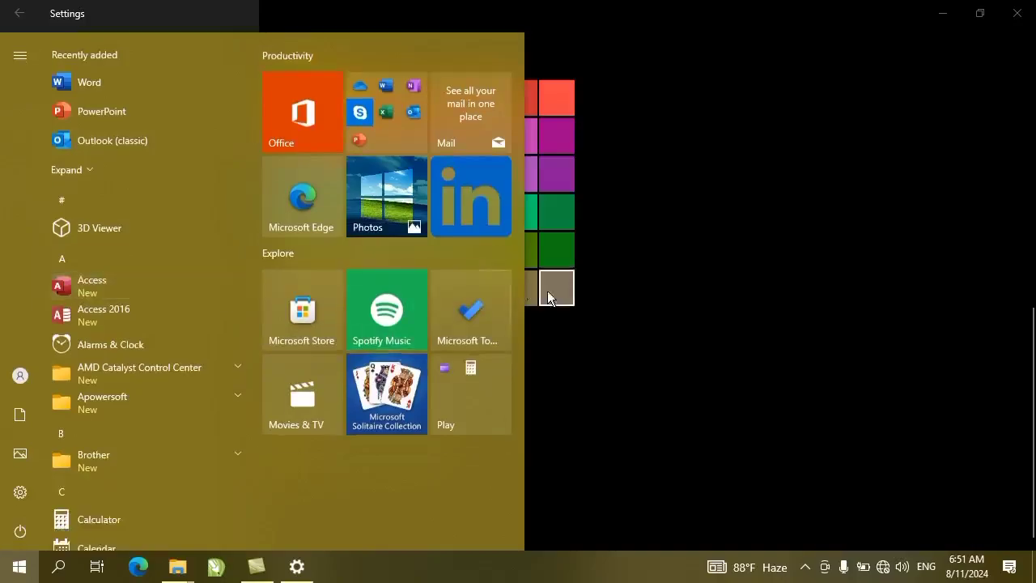
left_click(662, 336)
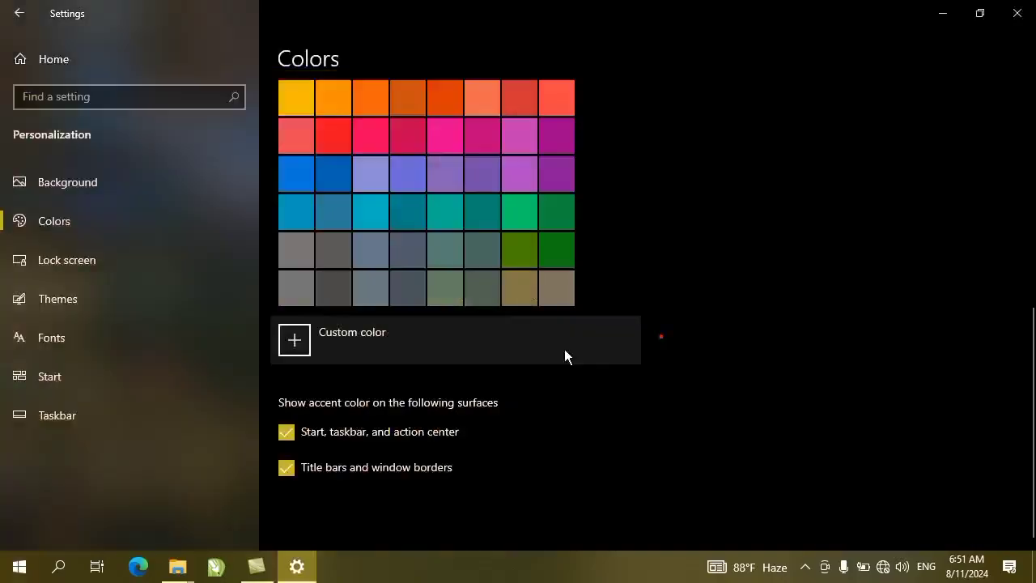
left_click(288, 432)
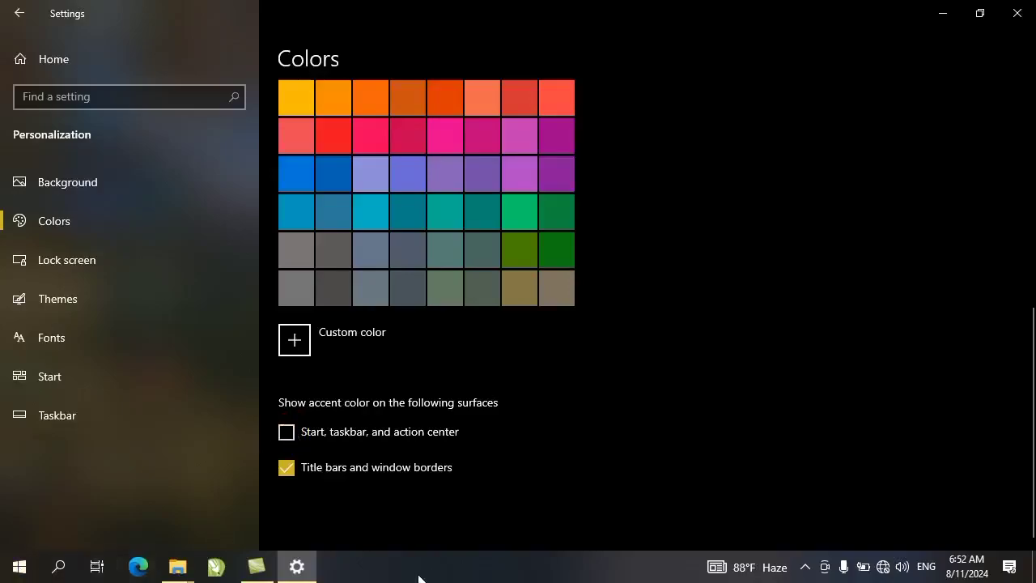
left_click(289, 433)
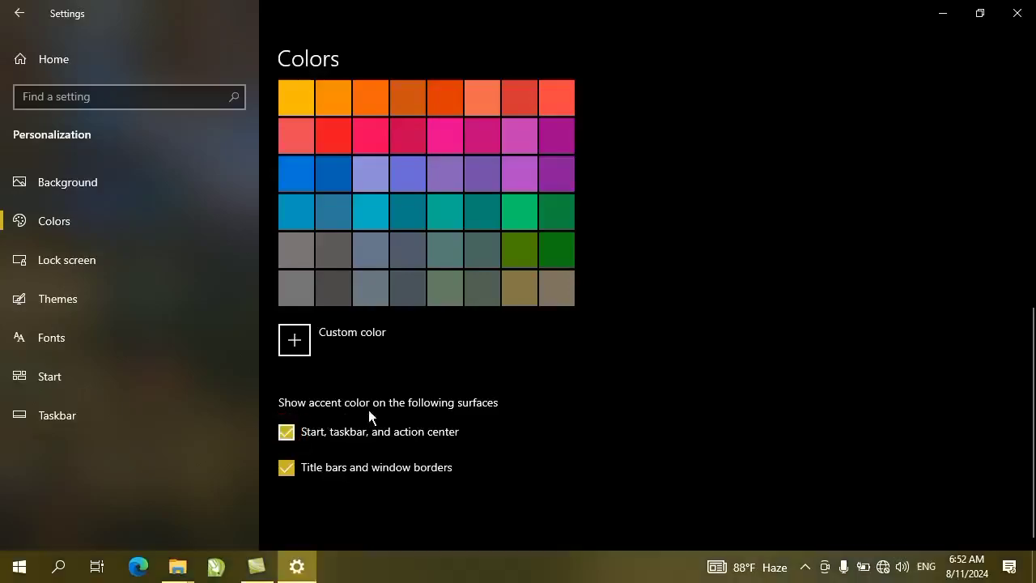
left_click(20, 566)
left_click(684, 293)
Minimize Settings, open This PC, and move its window clear of the desktop icons.
scroll(414, 452, "up", 5)
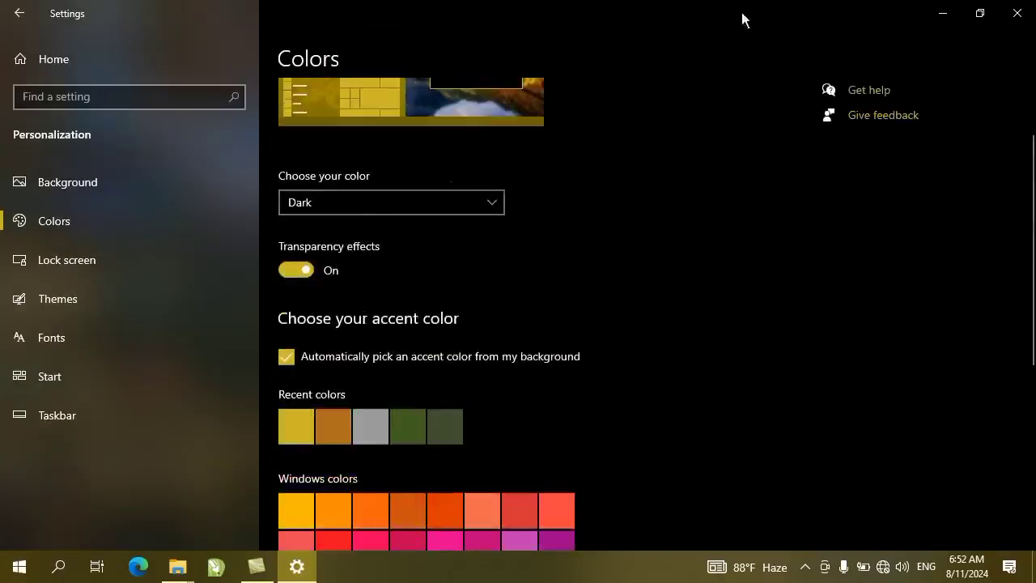
left_click(944, 13)
double_click(30, 121)
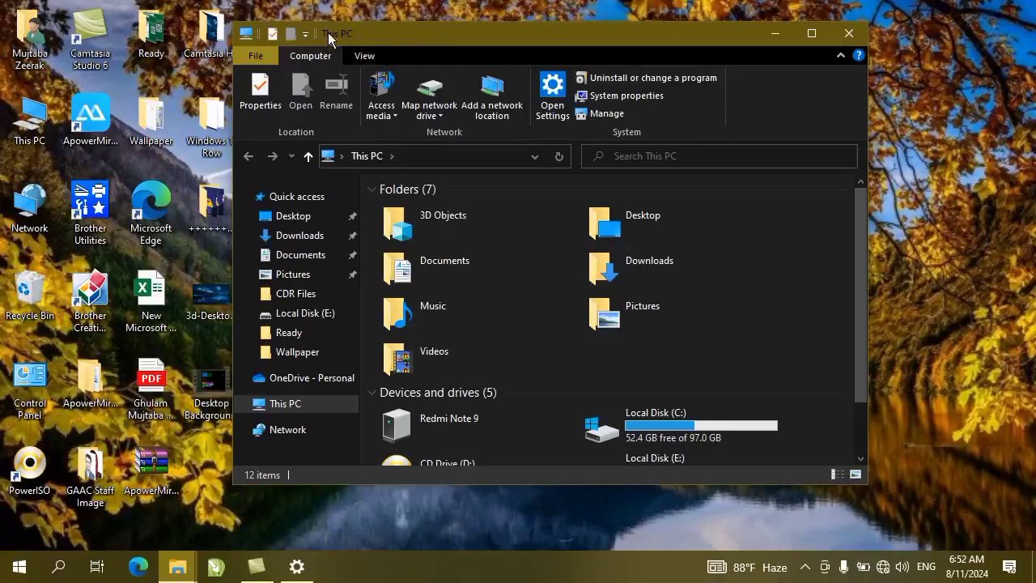
left_click_drag(371, 33, 527, 72)
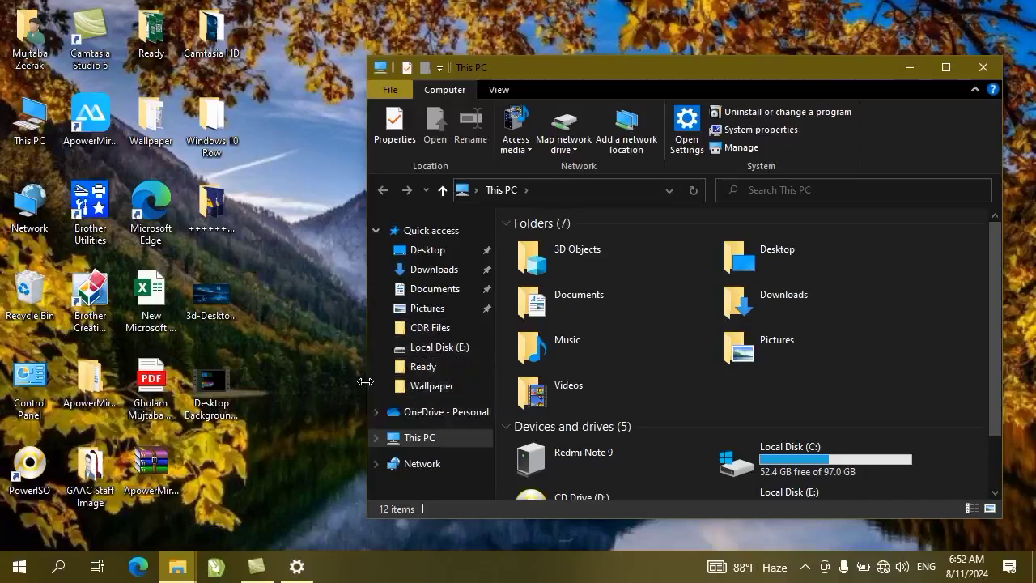
Revisit the title bar accent option in Settings, and switch the desktop to the next background with This PC open.
left_click(297, 567)
scroll(383, 401, "down", 5)
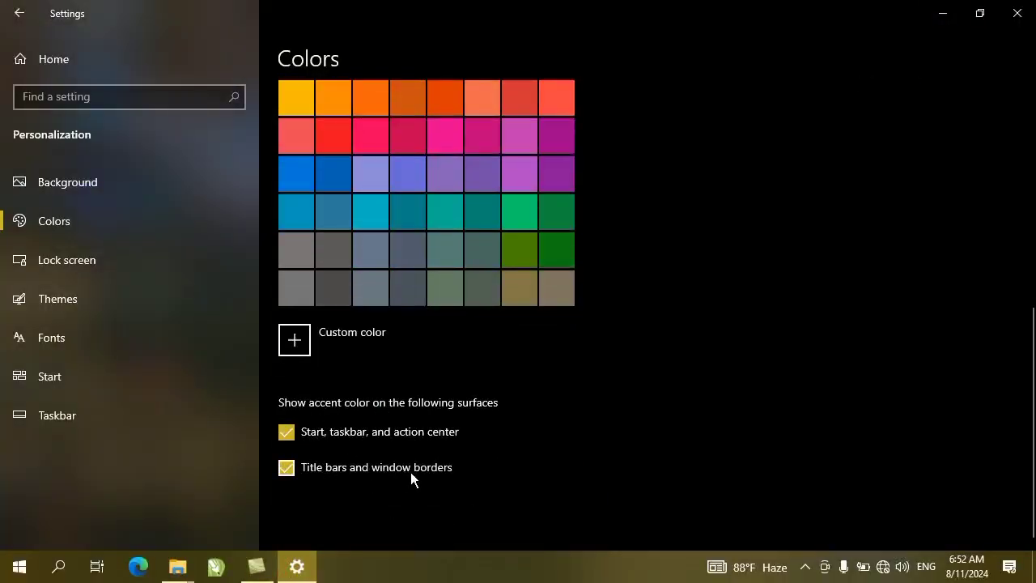
left_click(943, 13)
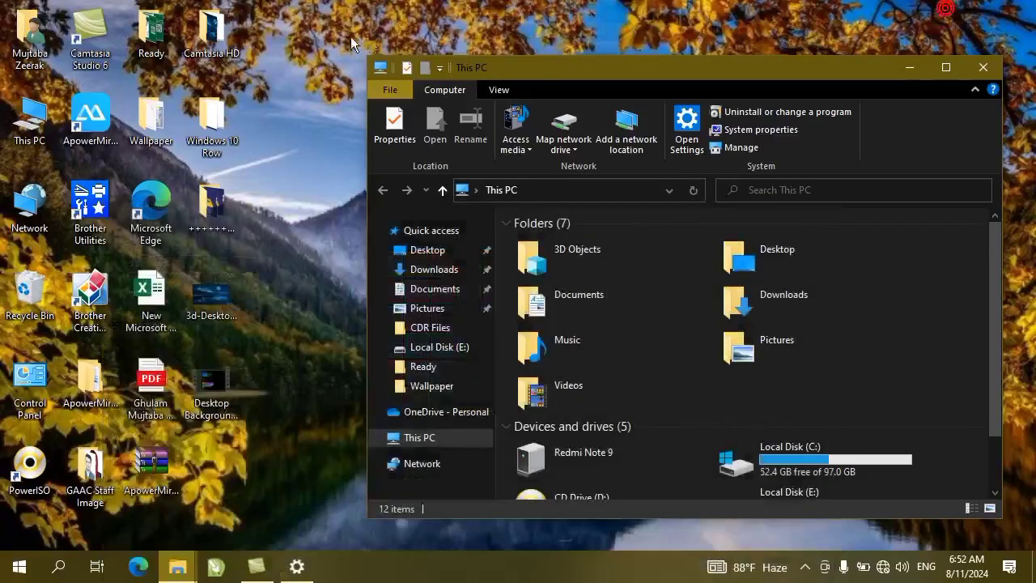
right_click(281, 227)
mouse_move(329, 395)
left_click(333, 373)
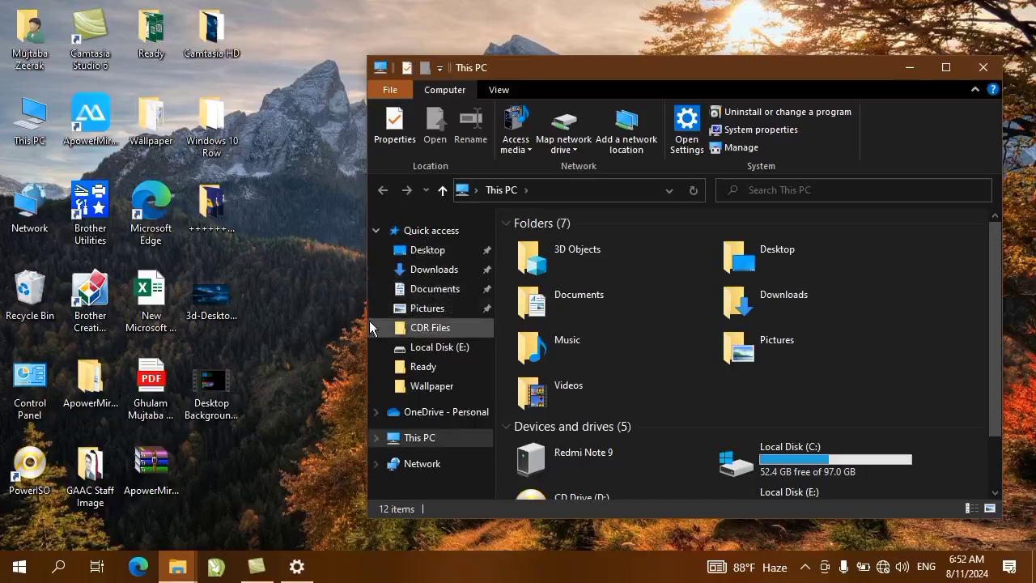
Turn off the accent color on title bars and window borders, and minimize Settings to view the This PC window.
left_click(297, 567)
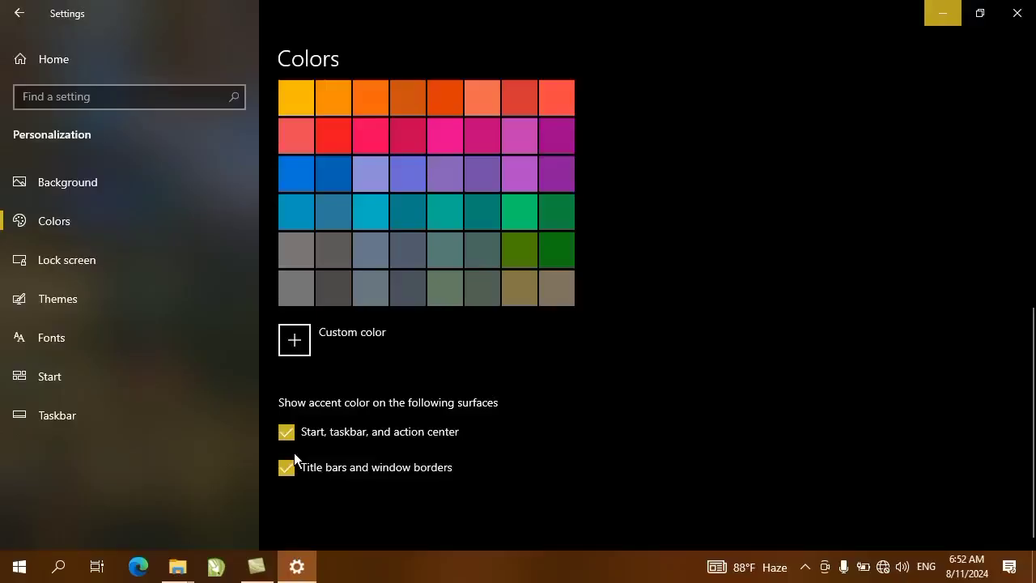
left_click(290, 466)
left_click(757, 67)
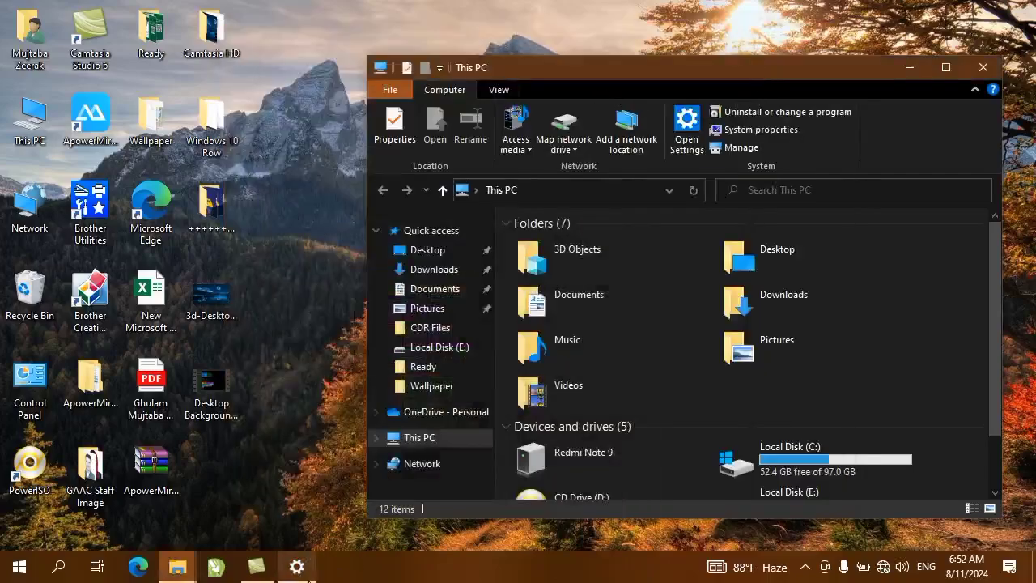
left_click(297, 566)
scroll(326, 490, "down", 3)
left_click(288, 379)
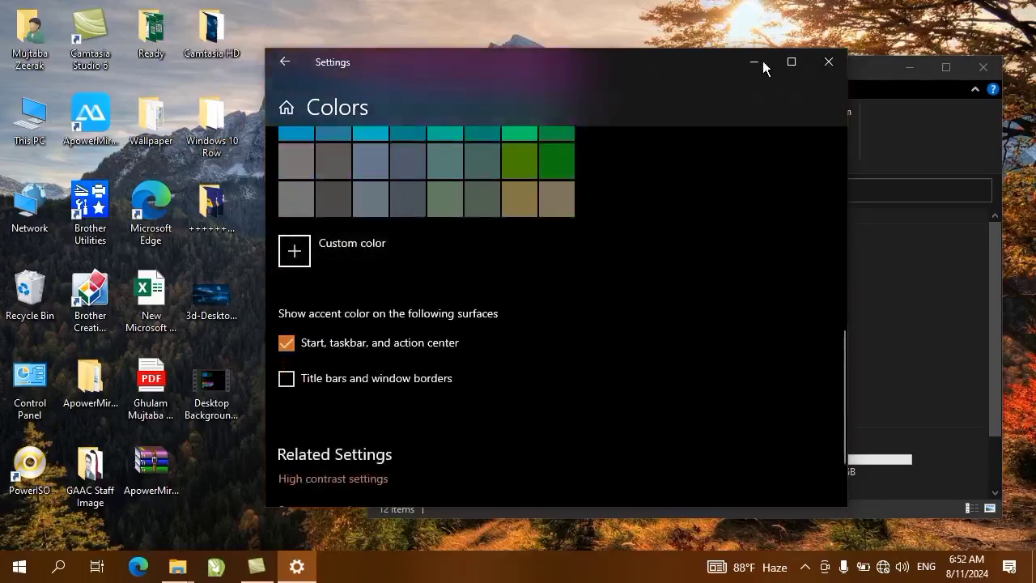
left_click(762, 62)
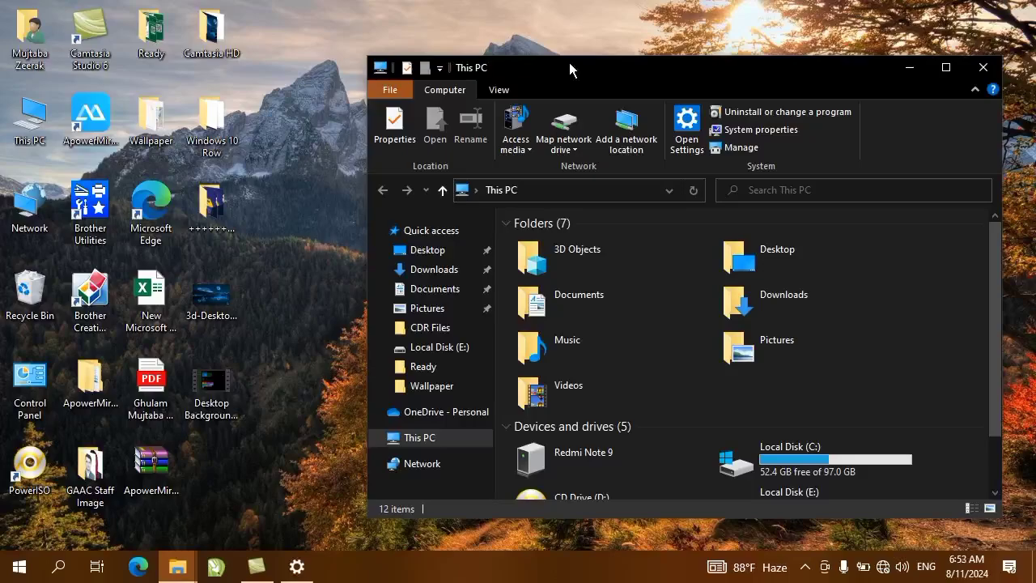